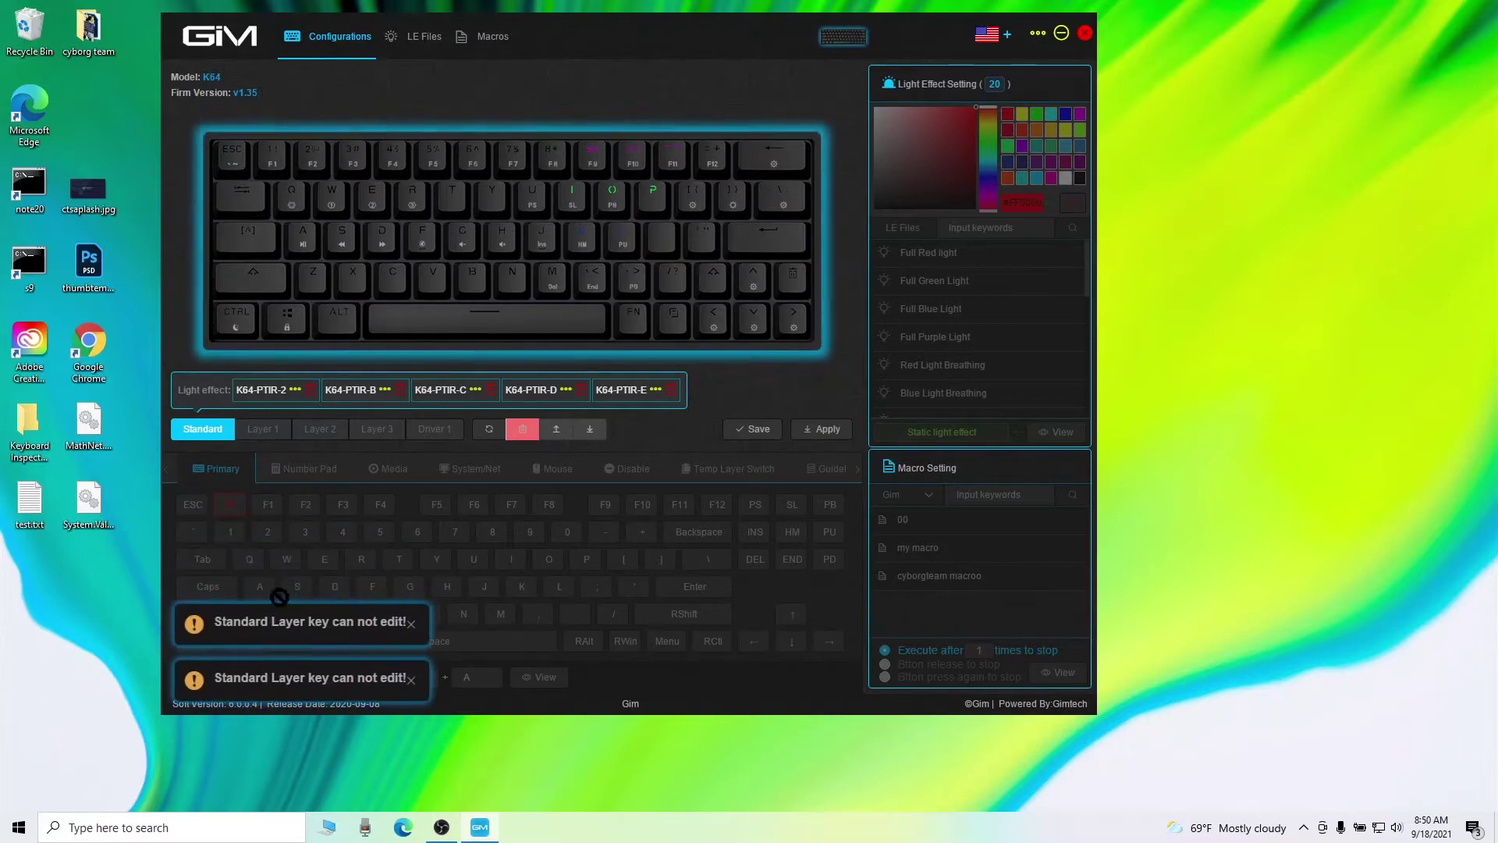
# Look through Layer 1's assignable functions, covering Number Pad, Media, System/Net, Mouse and Primary.
pyautogui.click(262, 437)
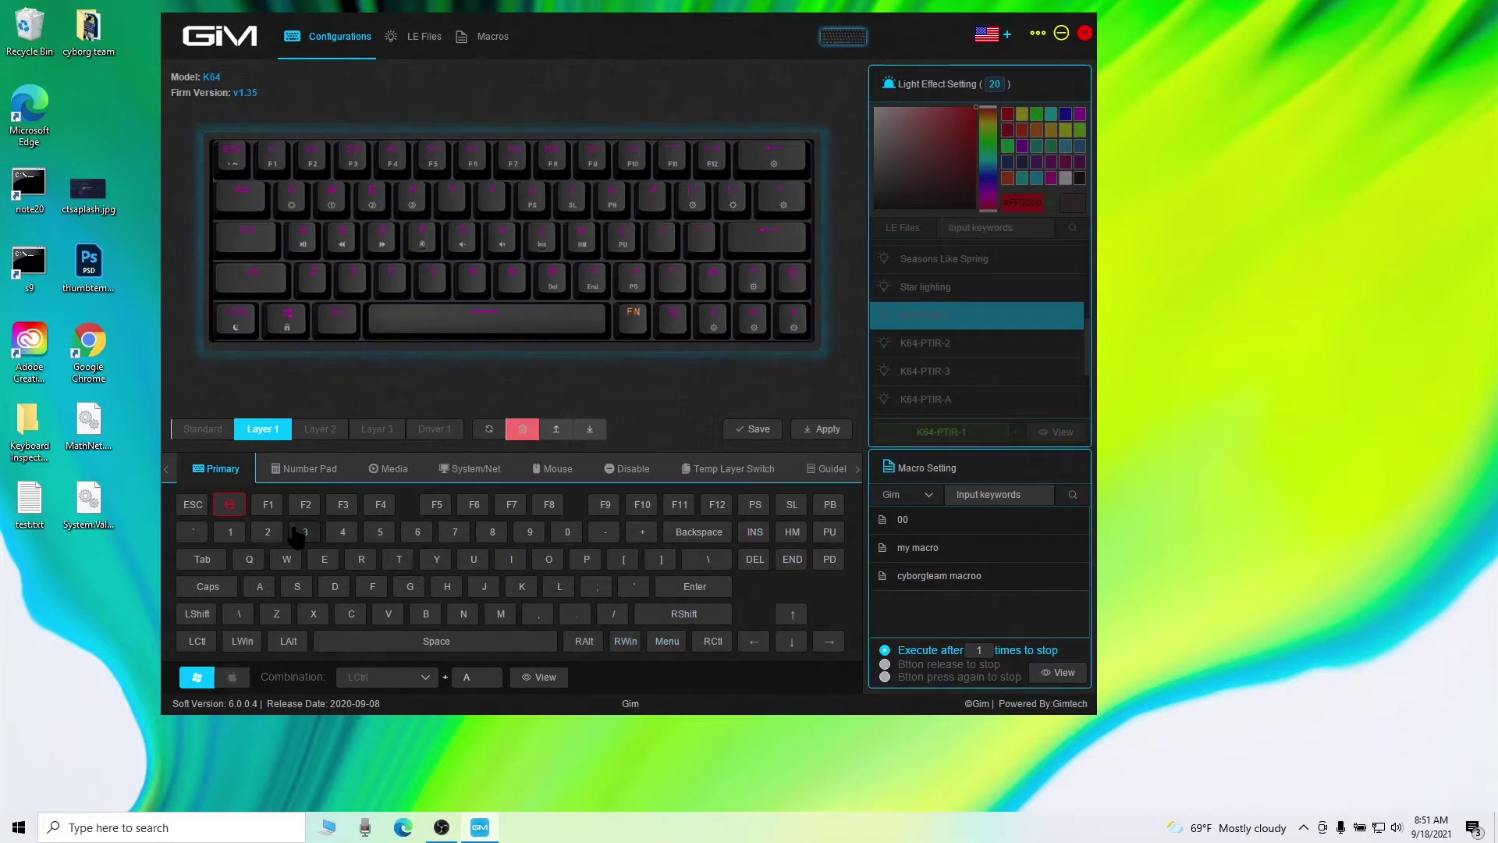
pyautogui.click(309, 472)
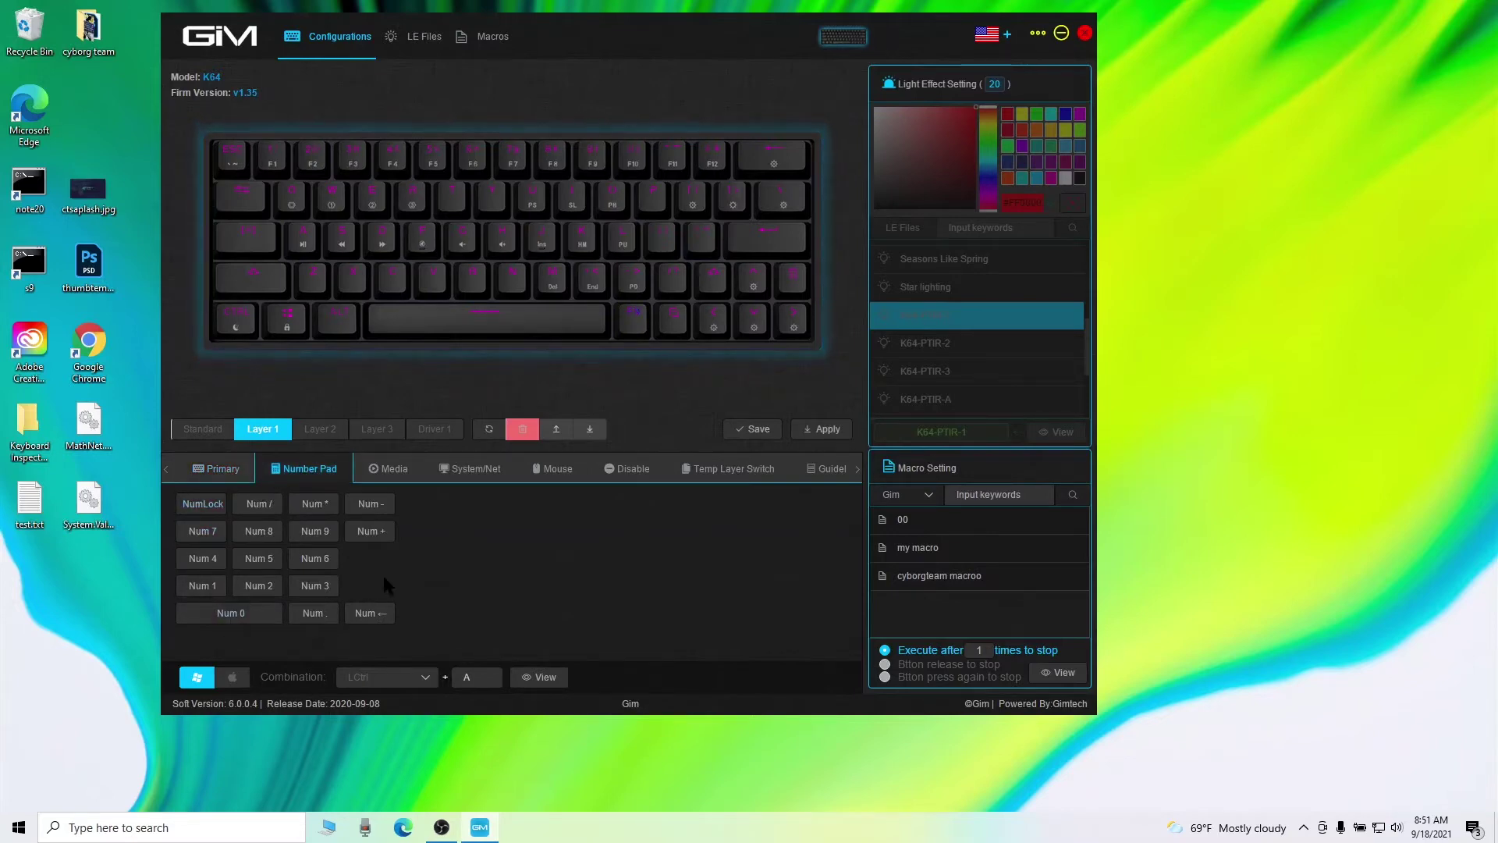
pyautogui.click(397, 474)
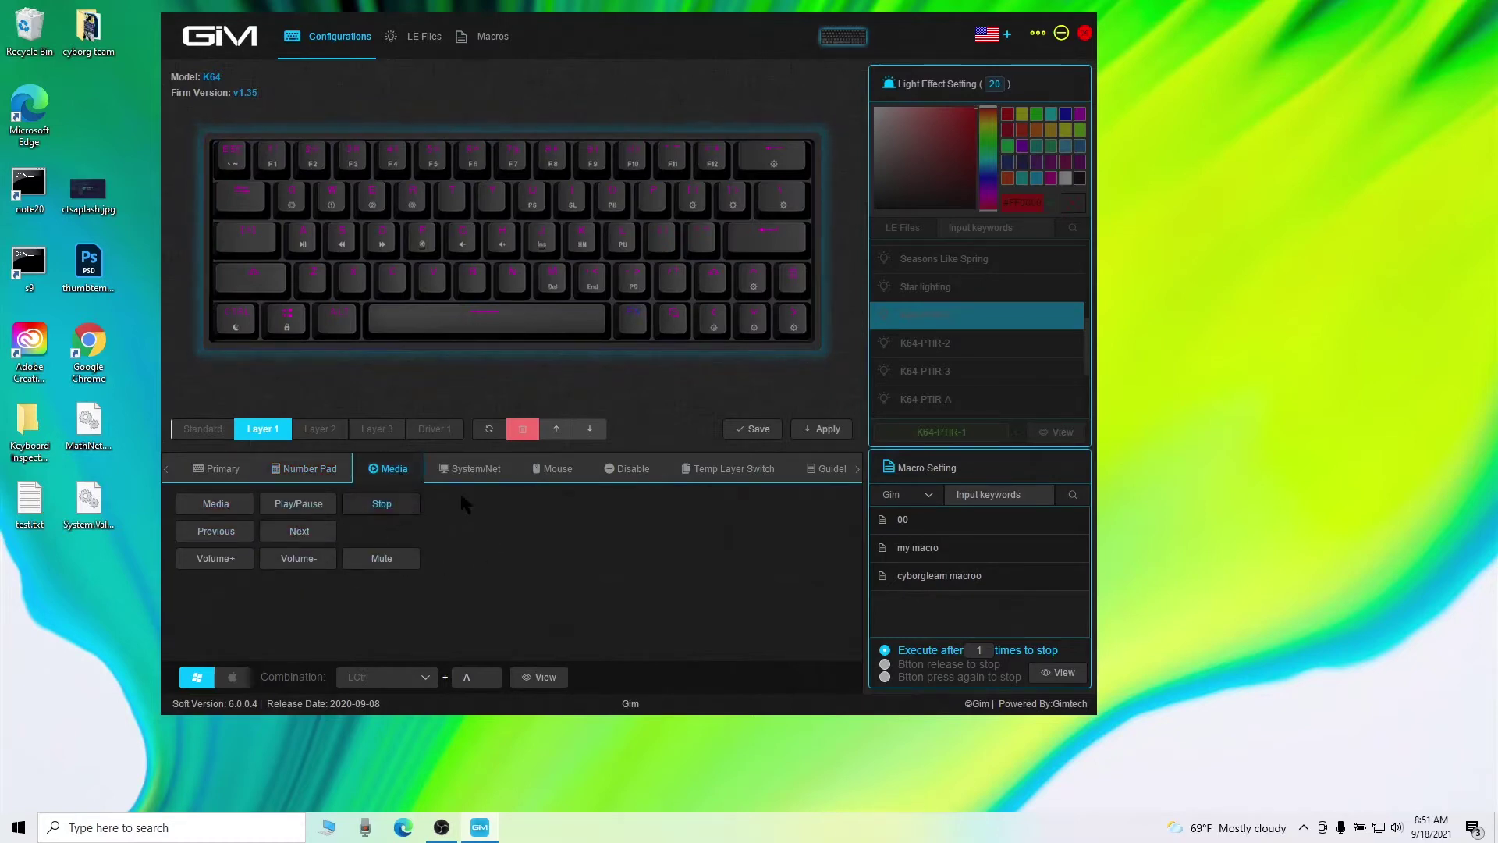
pyautogui.click(479, 479)
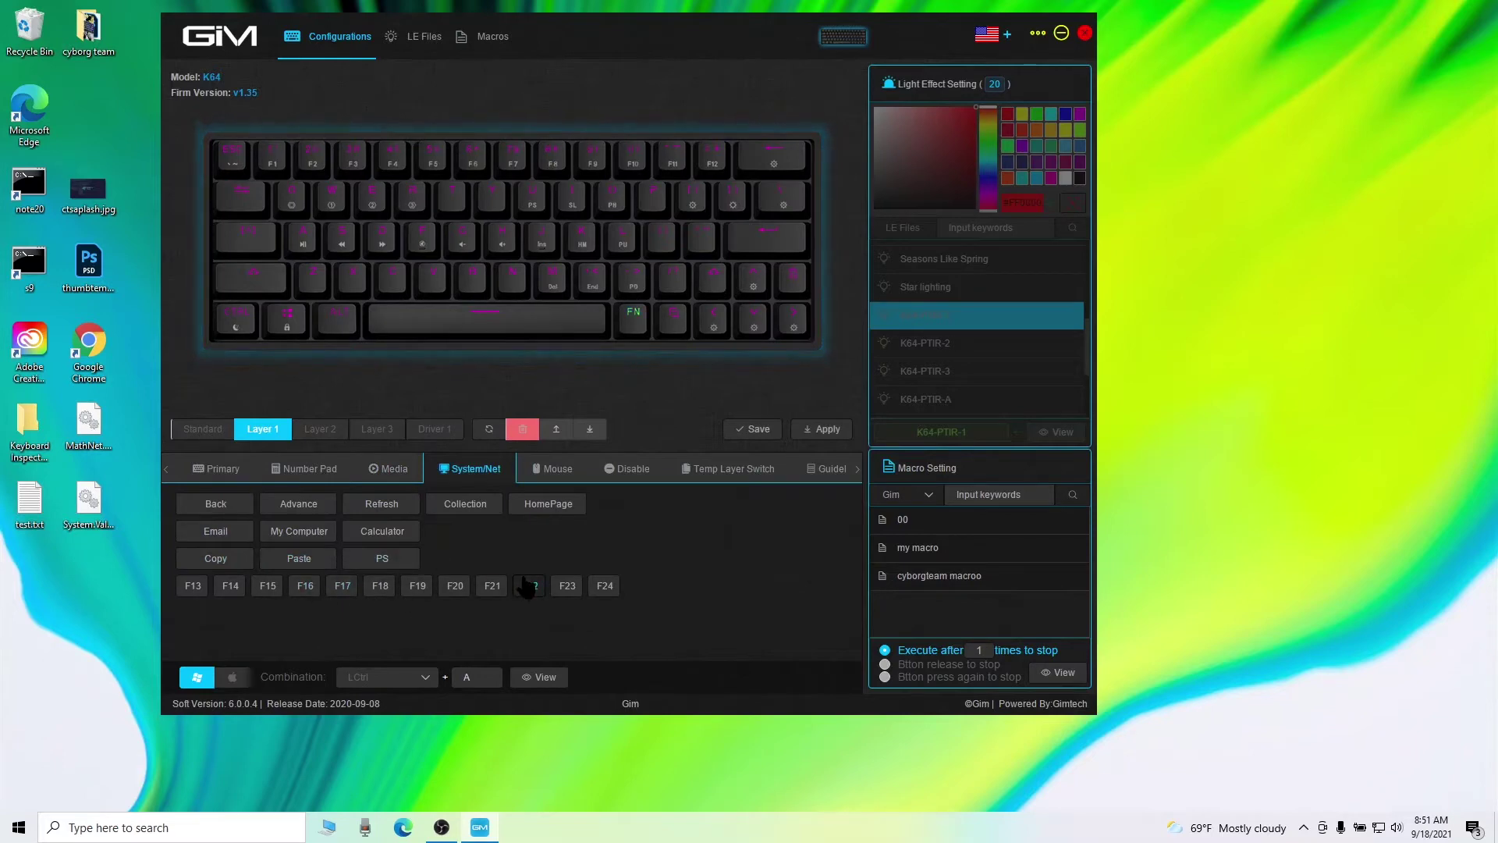
pyautogui.click(555, 469)
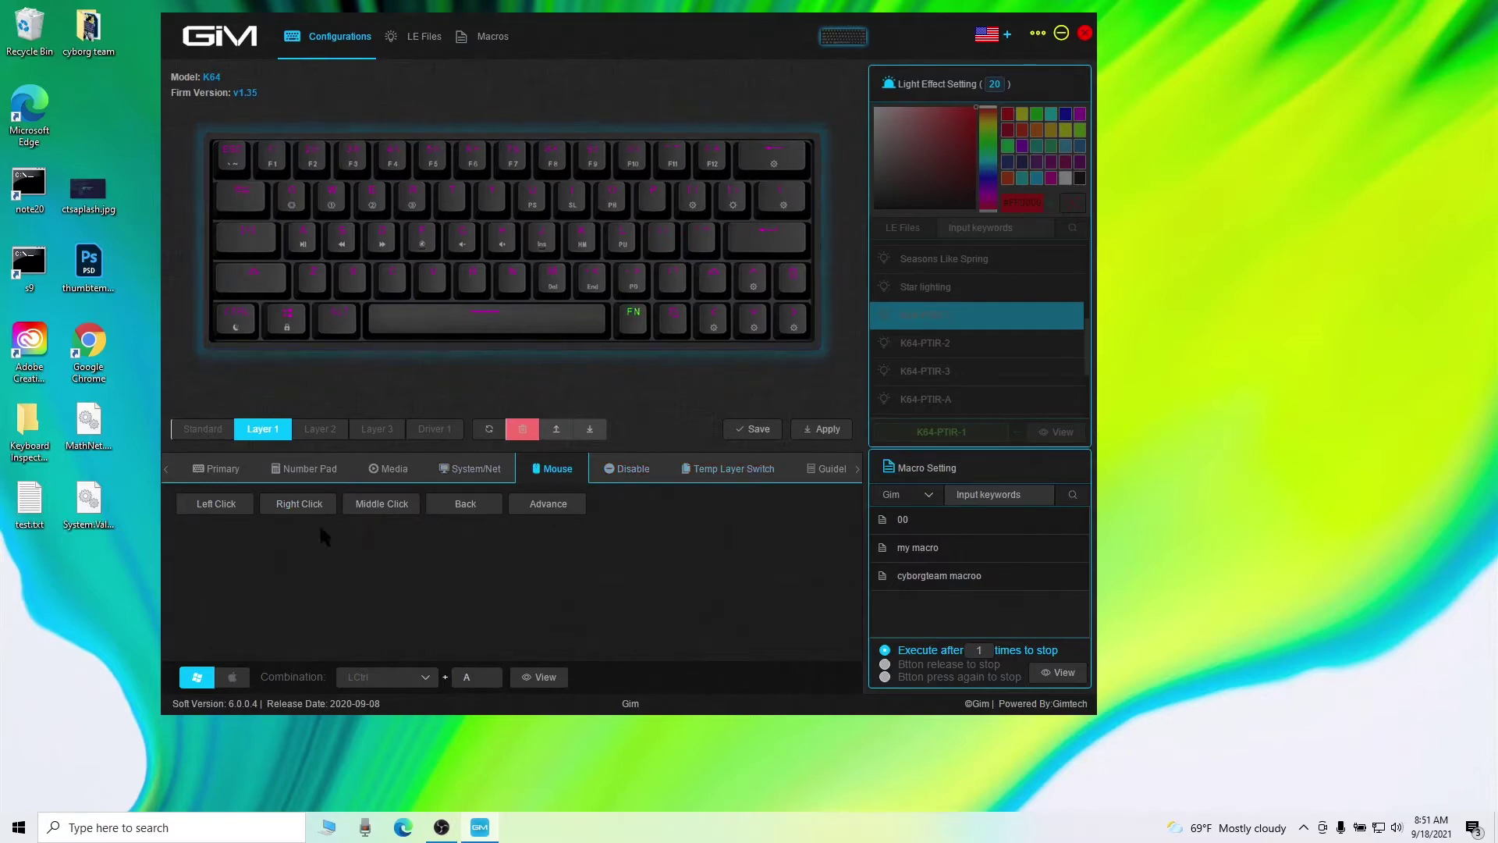
pyautogui.click(214, 470)
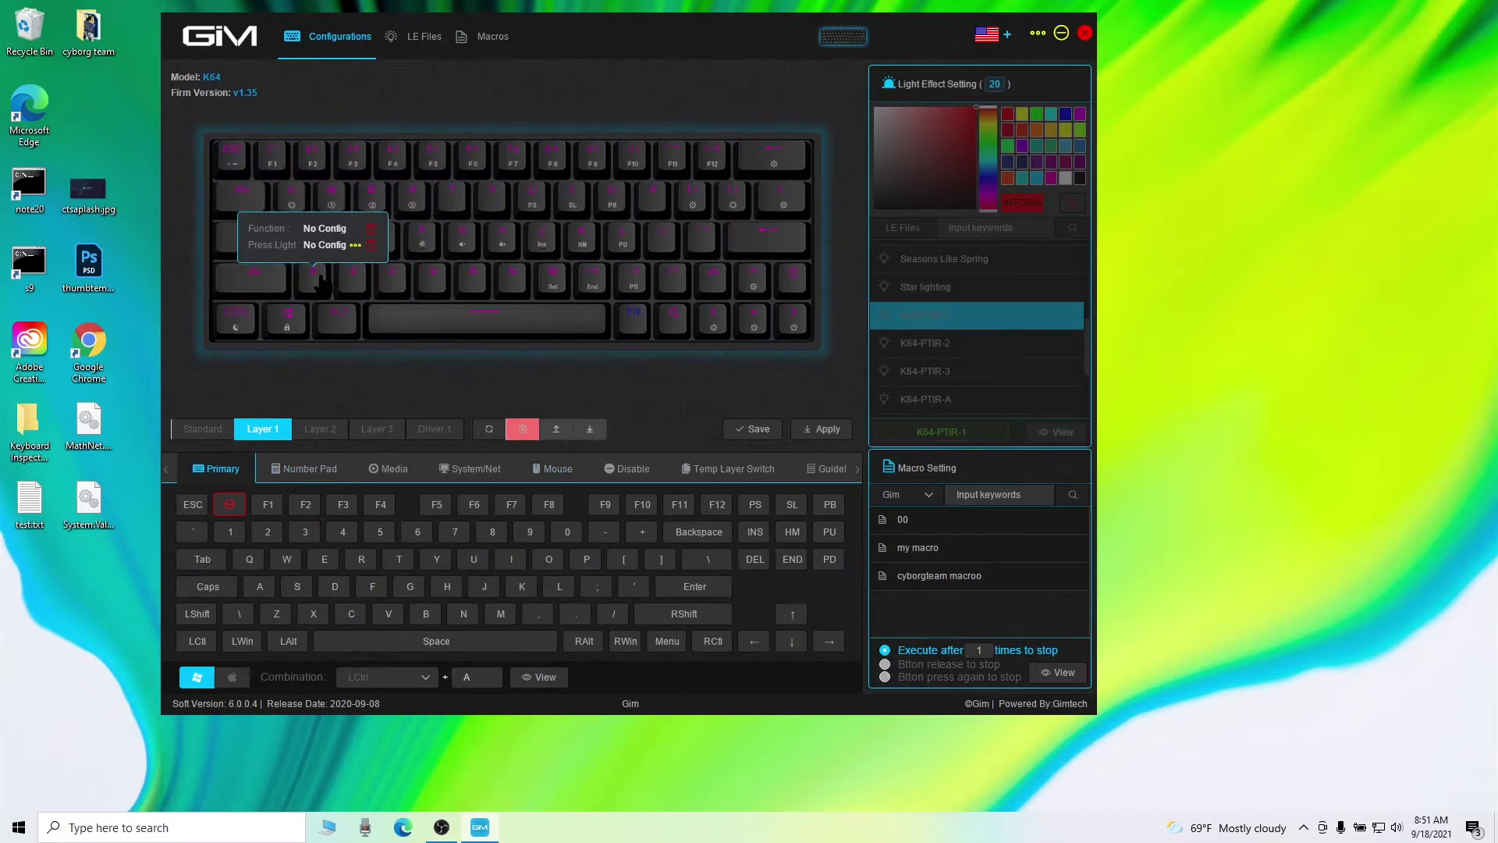
# Remap the Z key on Layer 1 to Backspace.
pyautogui.click(315, 279)
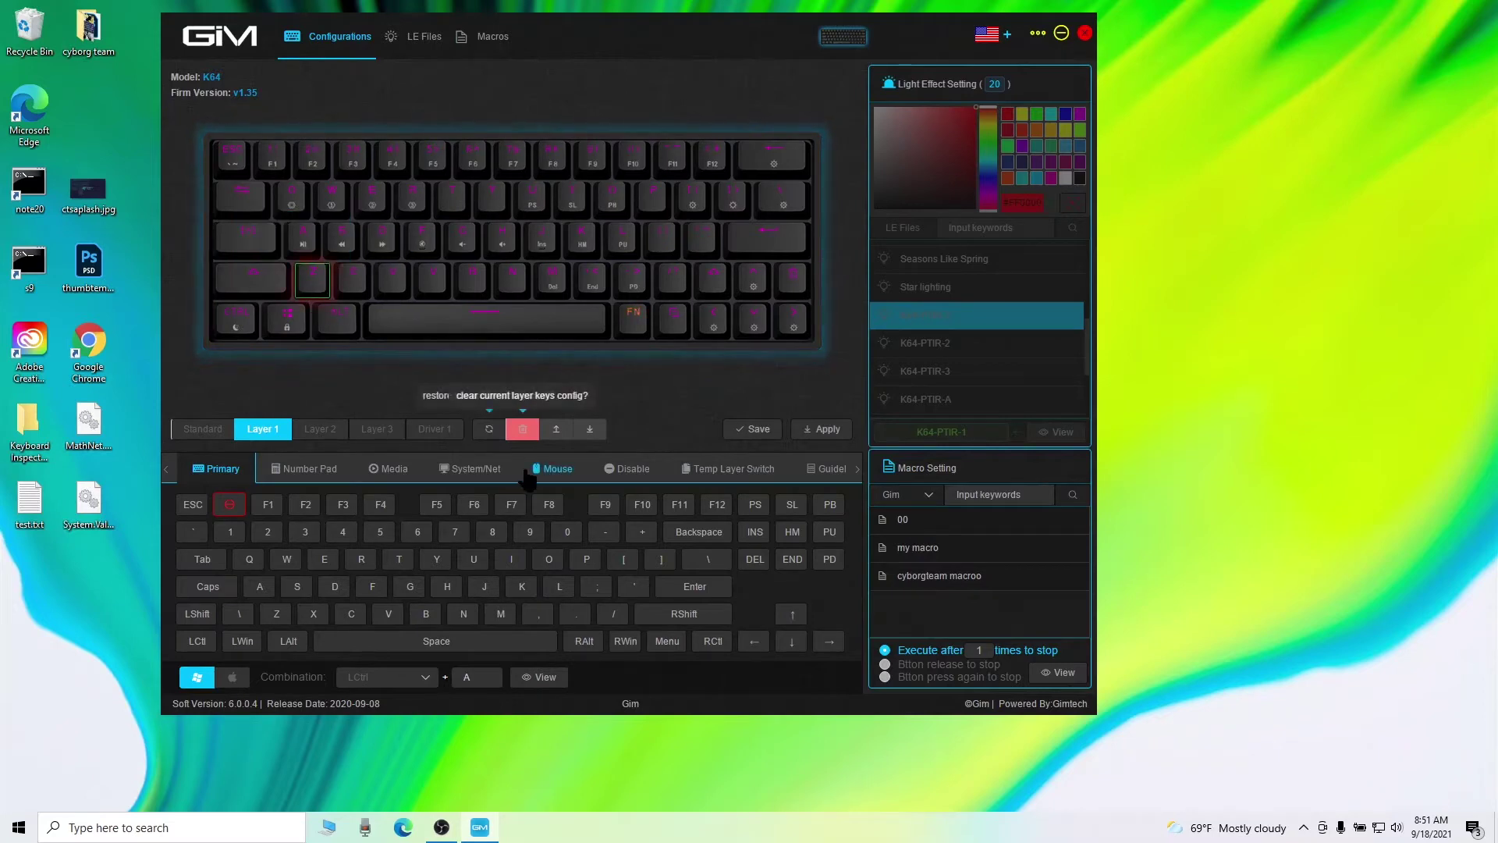
pyautogui.click(696, 531)
pyautogui.moveTo(327, 318)
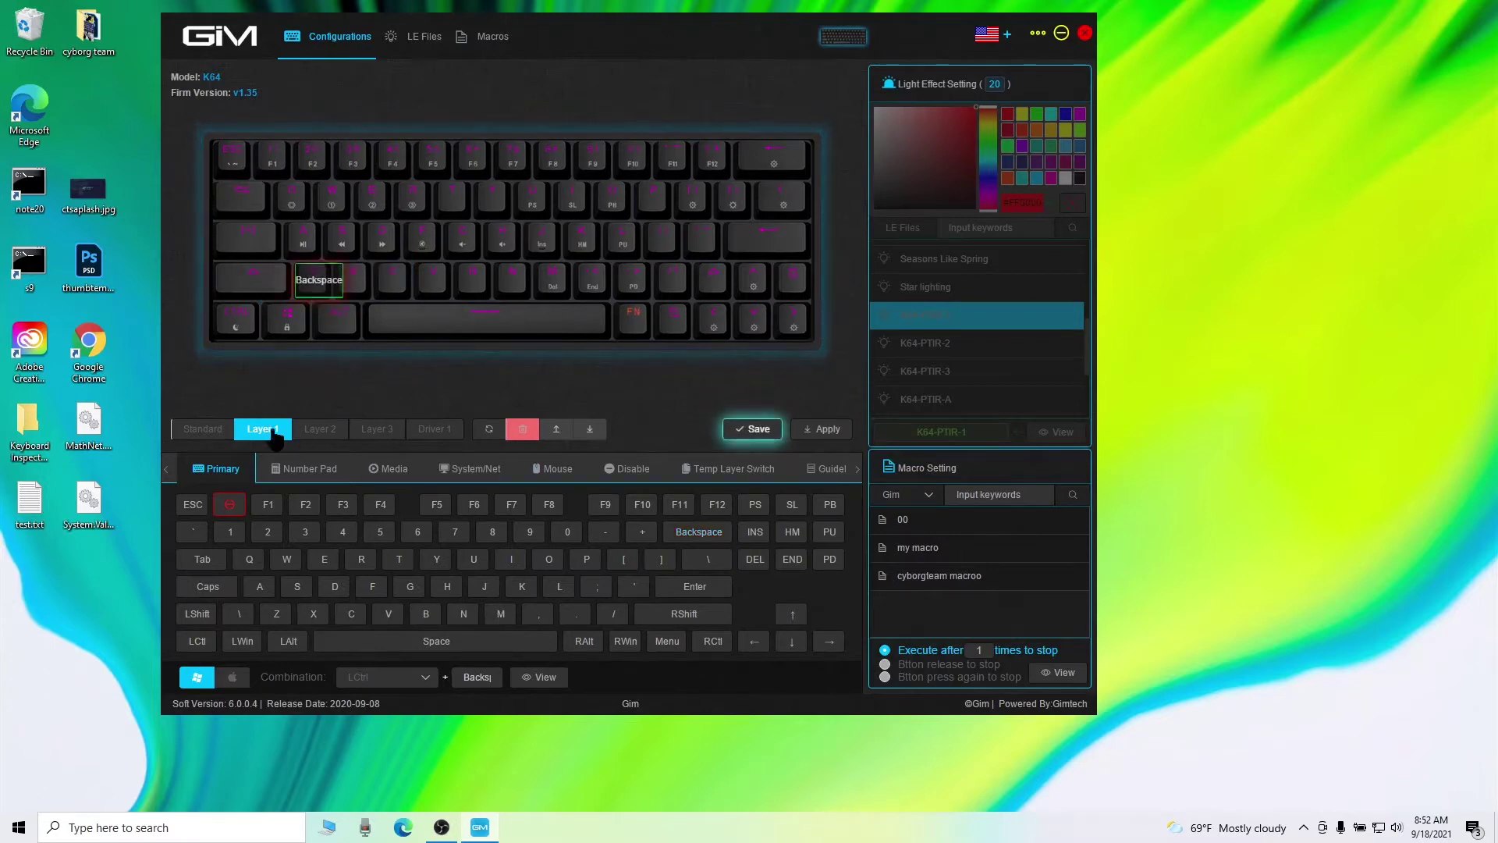
# Assign the mouse Right Click function to the V key on Layer 1 and save the layer configuration.
pyautogui.moveTo(429, 304)
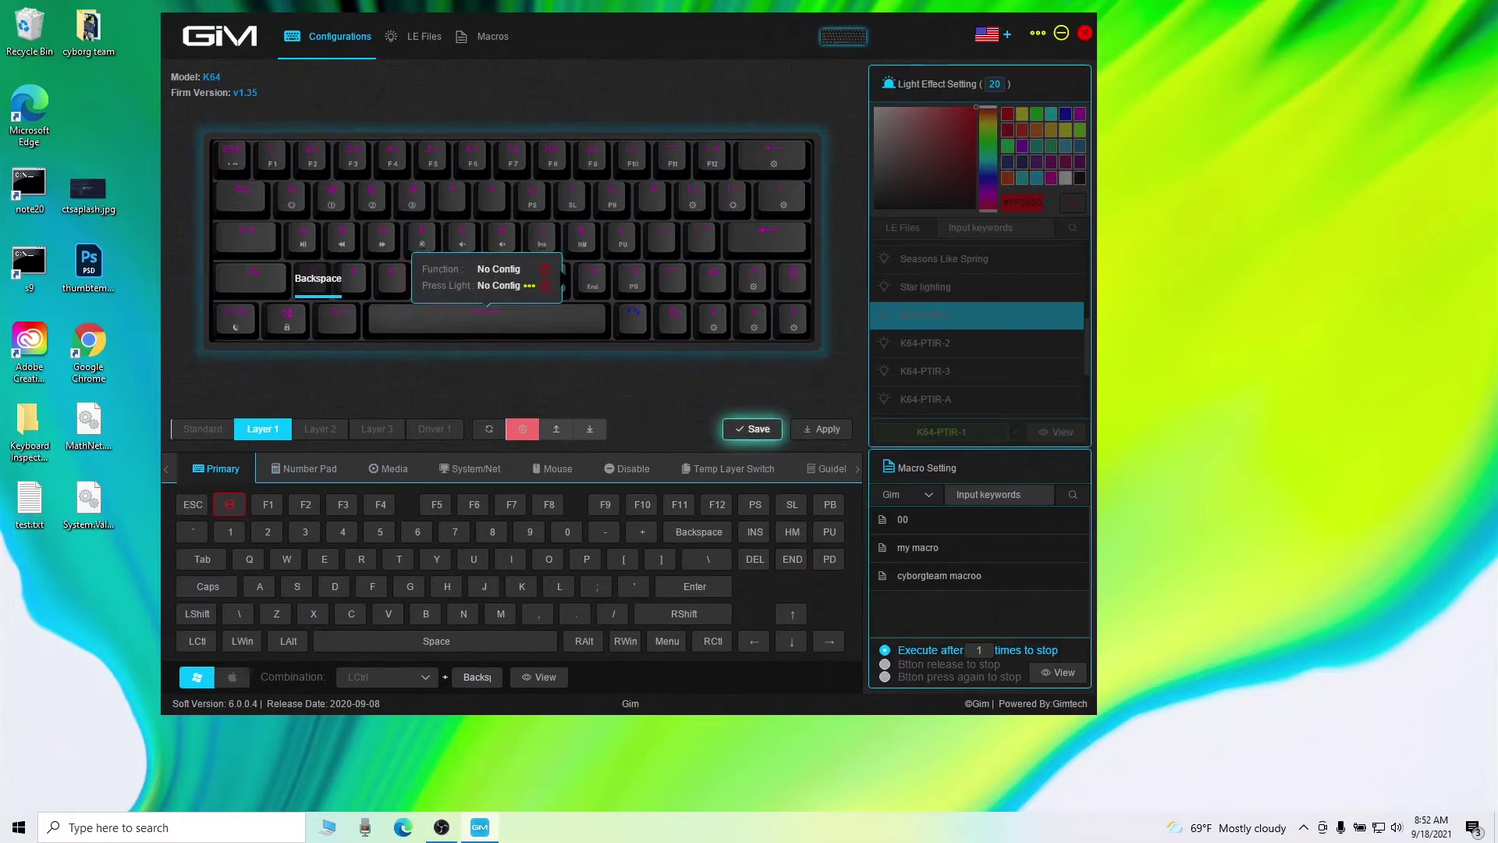
pyautogui.click(553, 468)
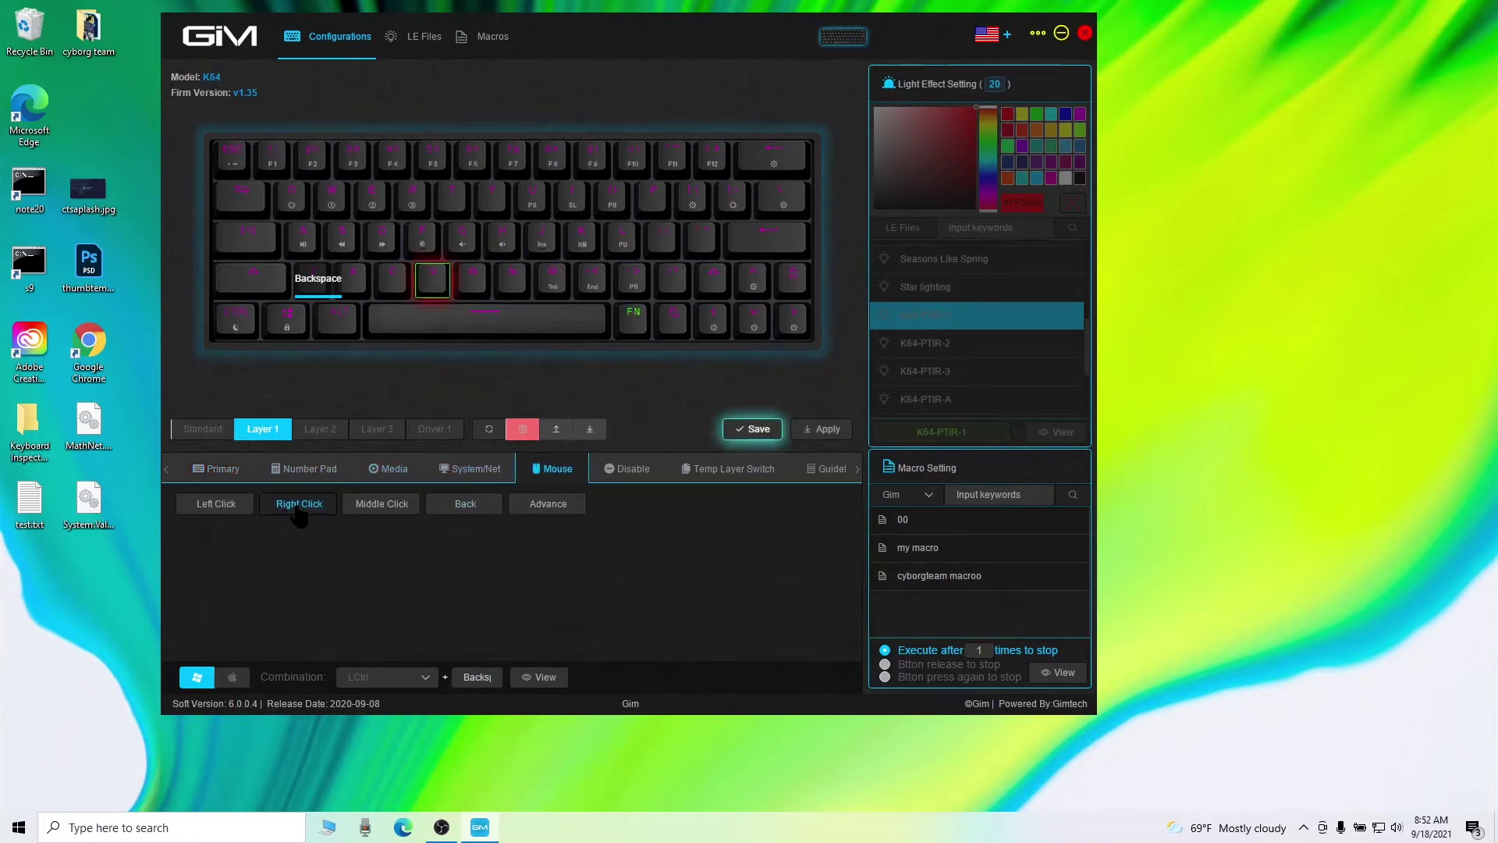
pyautogui.moveTo(507, 316)
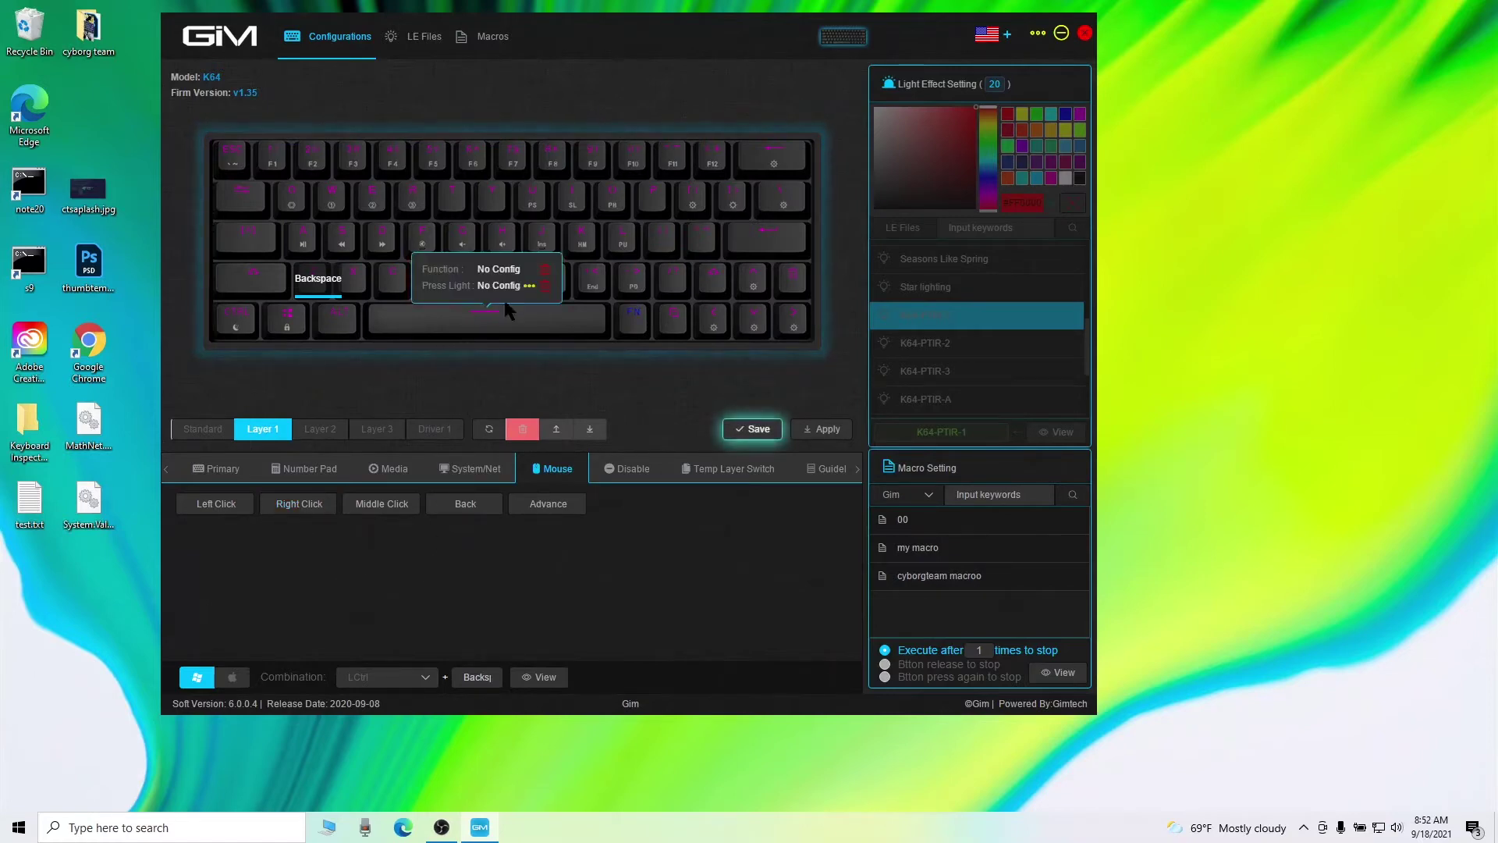
pyautogui.click(433, 279)
pyautogui.click(751, 432)
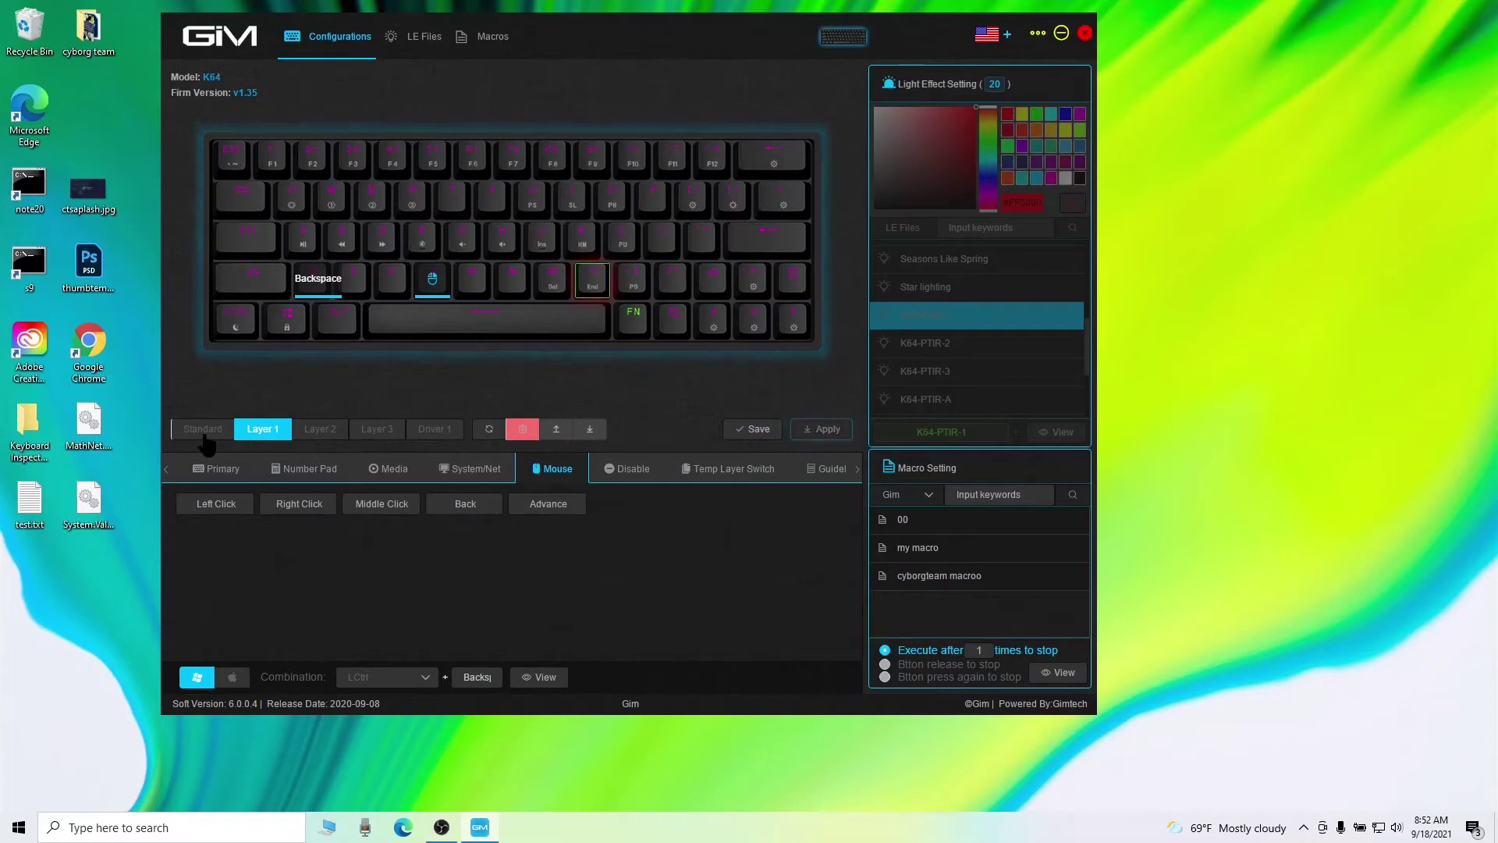
# Review the key assignments on Layer 2, Layer 3, the Standard layer and Layer 1.
pyautogui.click(320, 430)
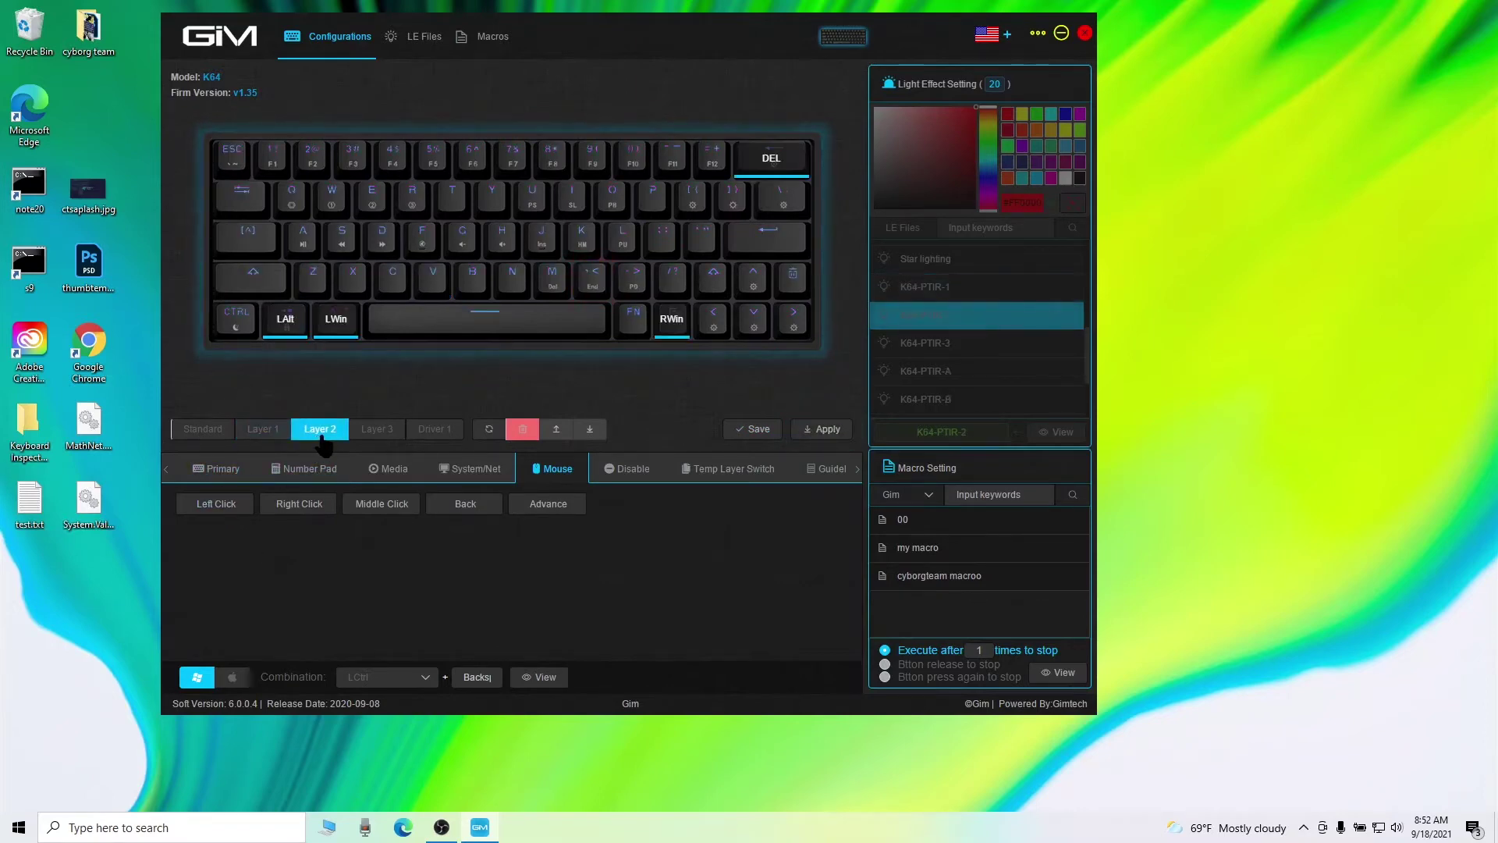
pyautogui.moveTo(721, 209)
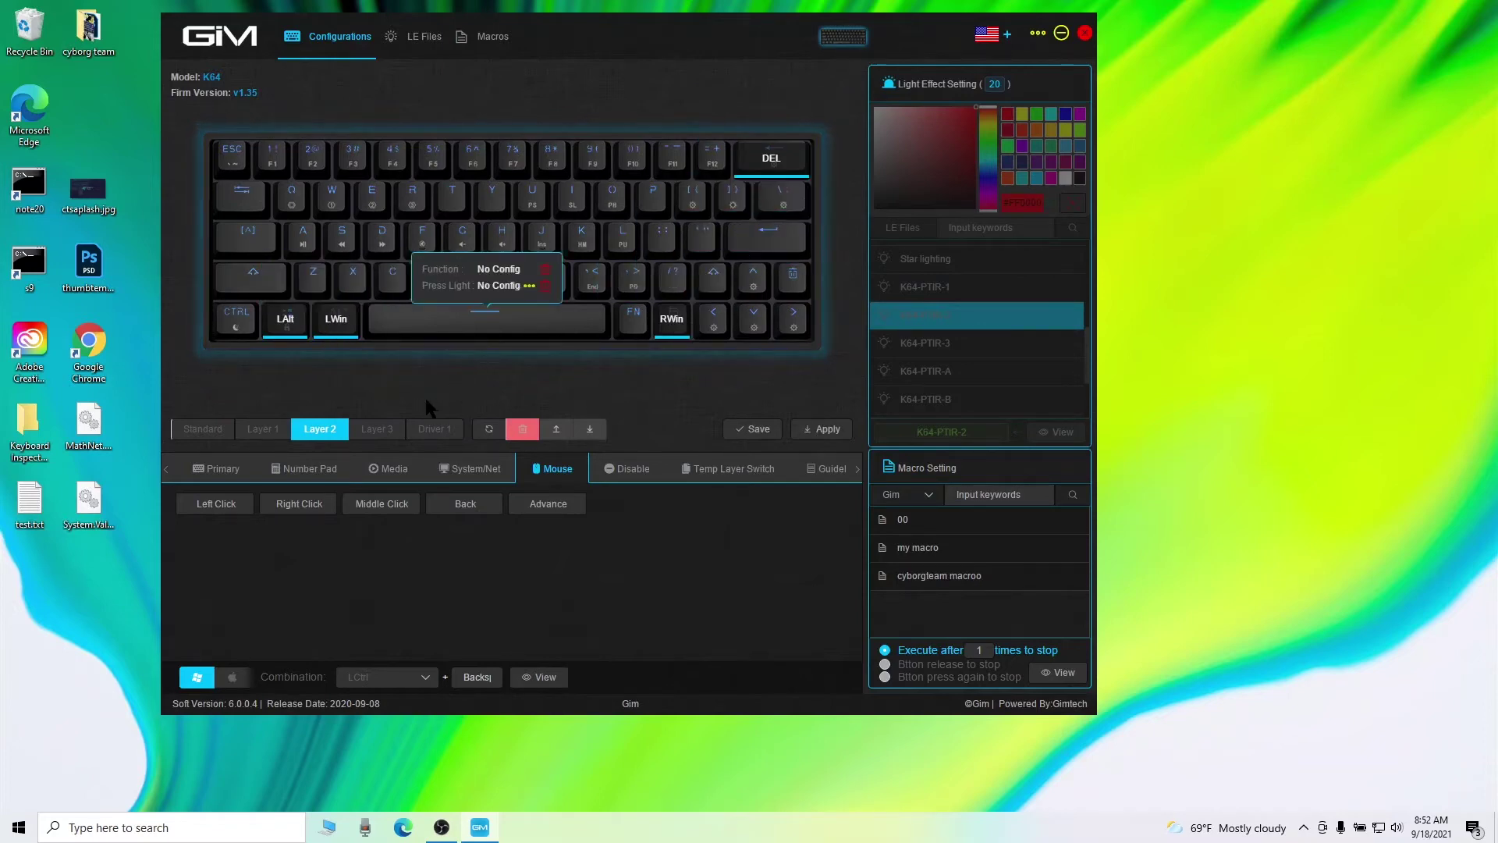
pyautogui.click(382, 428)
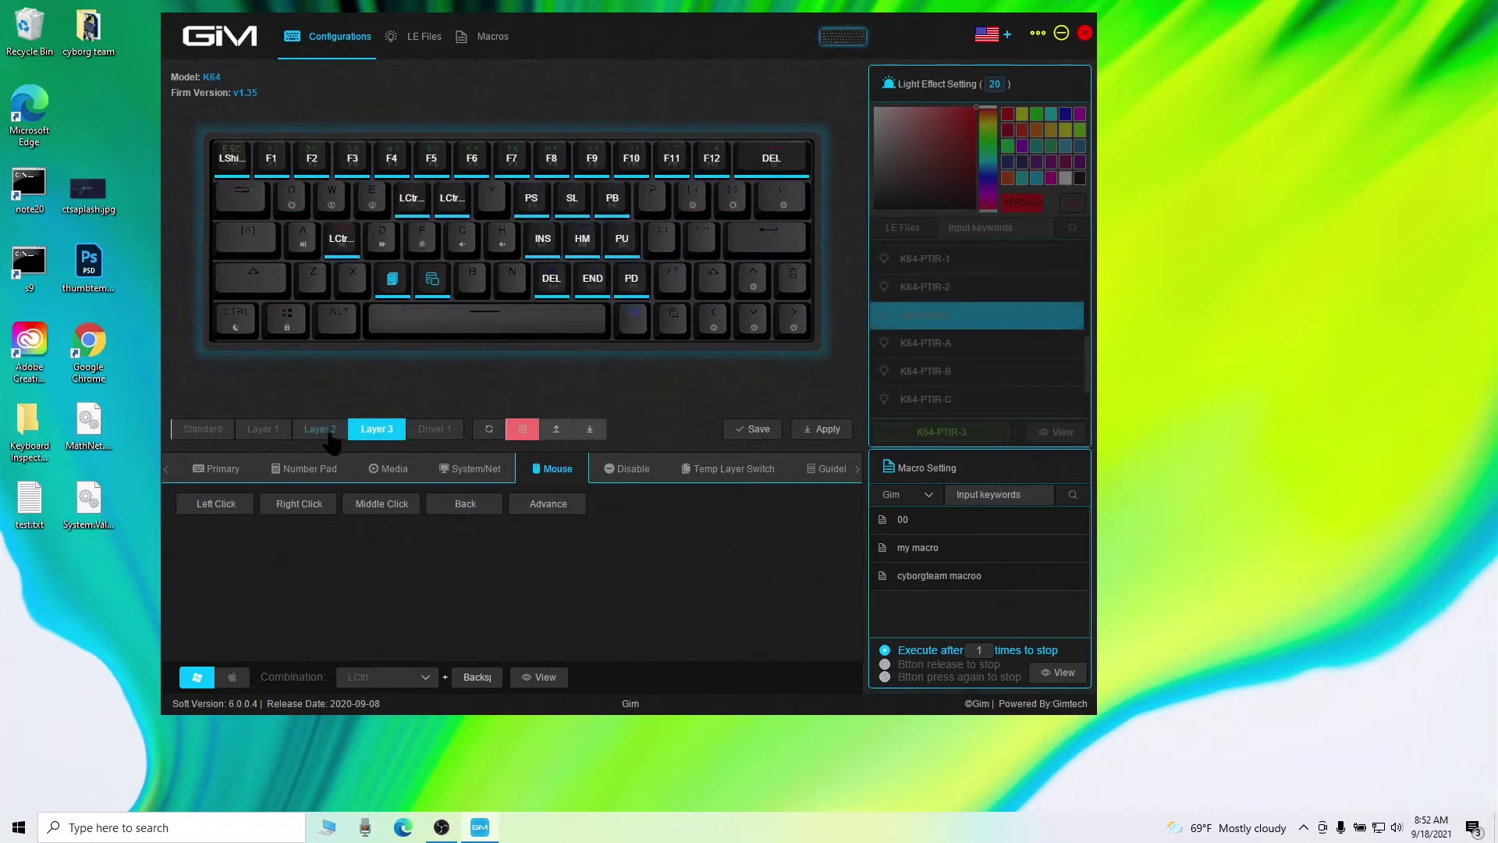
pyautogui.moveTo(604, 176)
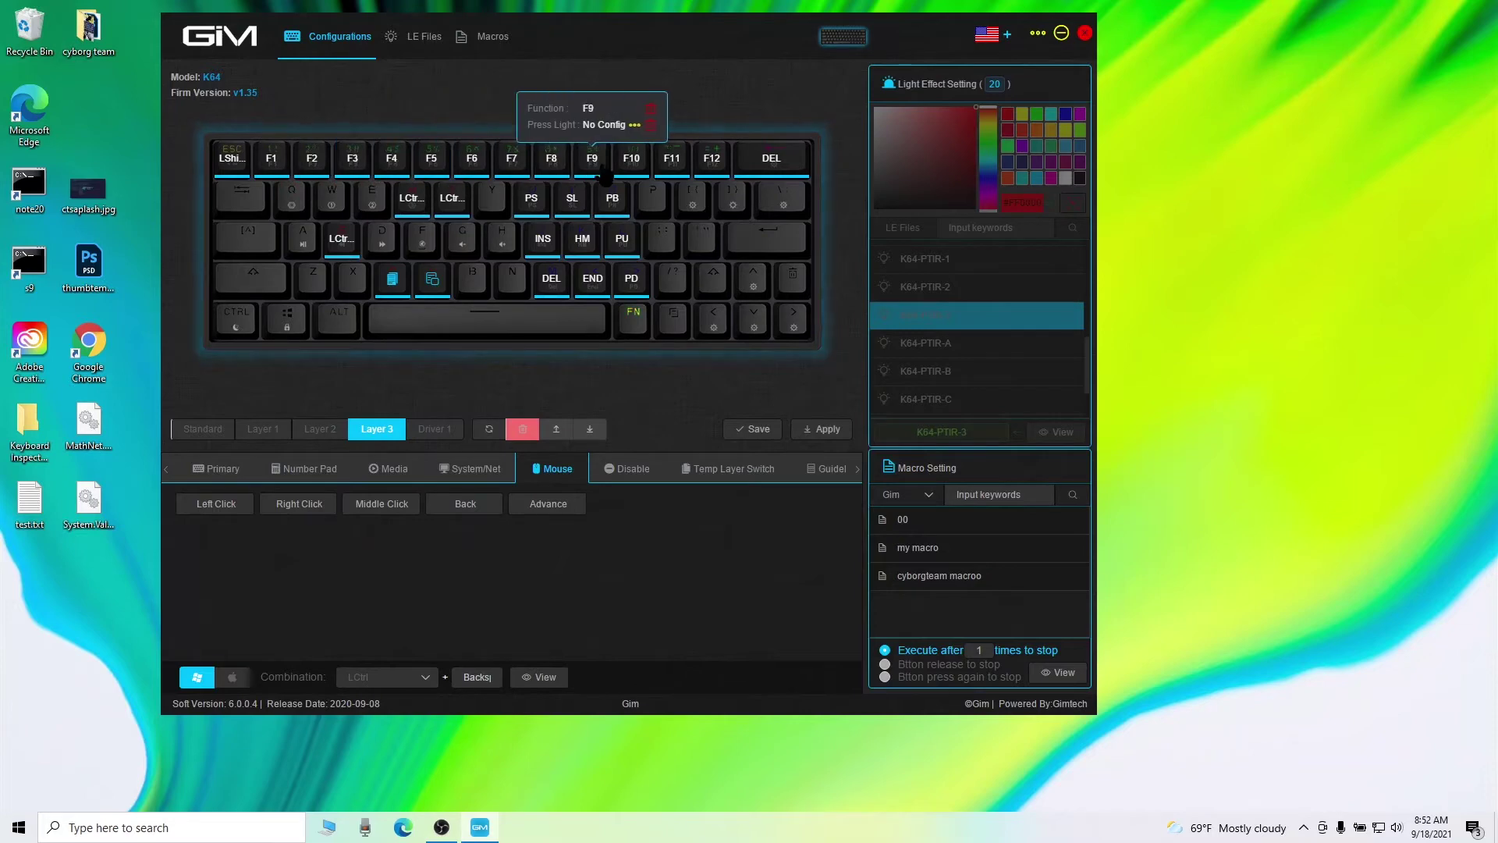
pyautogui.moveTo(727, 170)
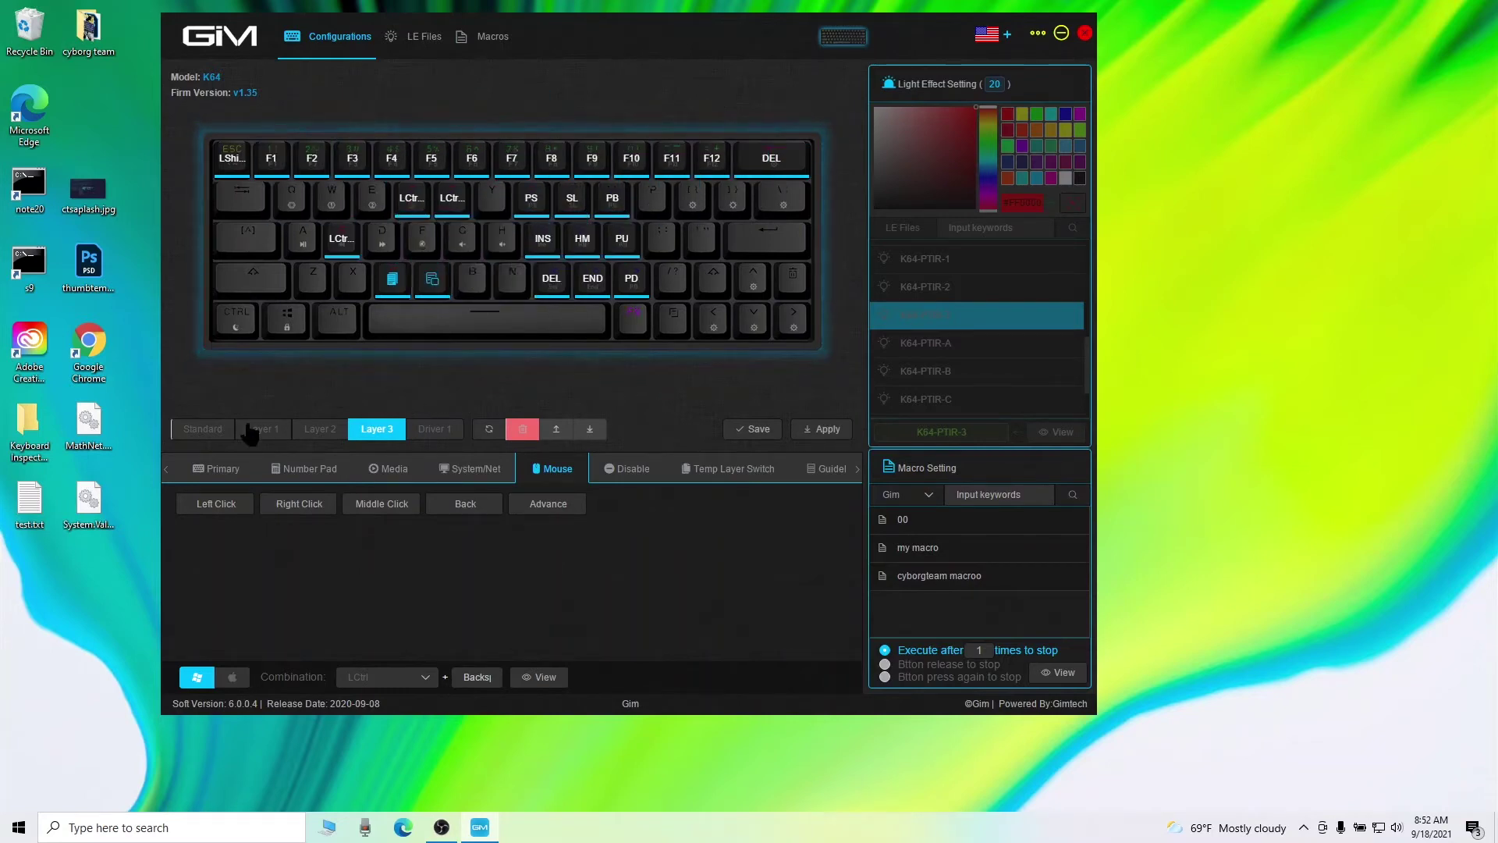
pyautogui.click(204, 429)
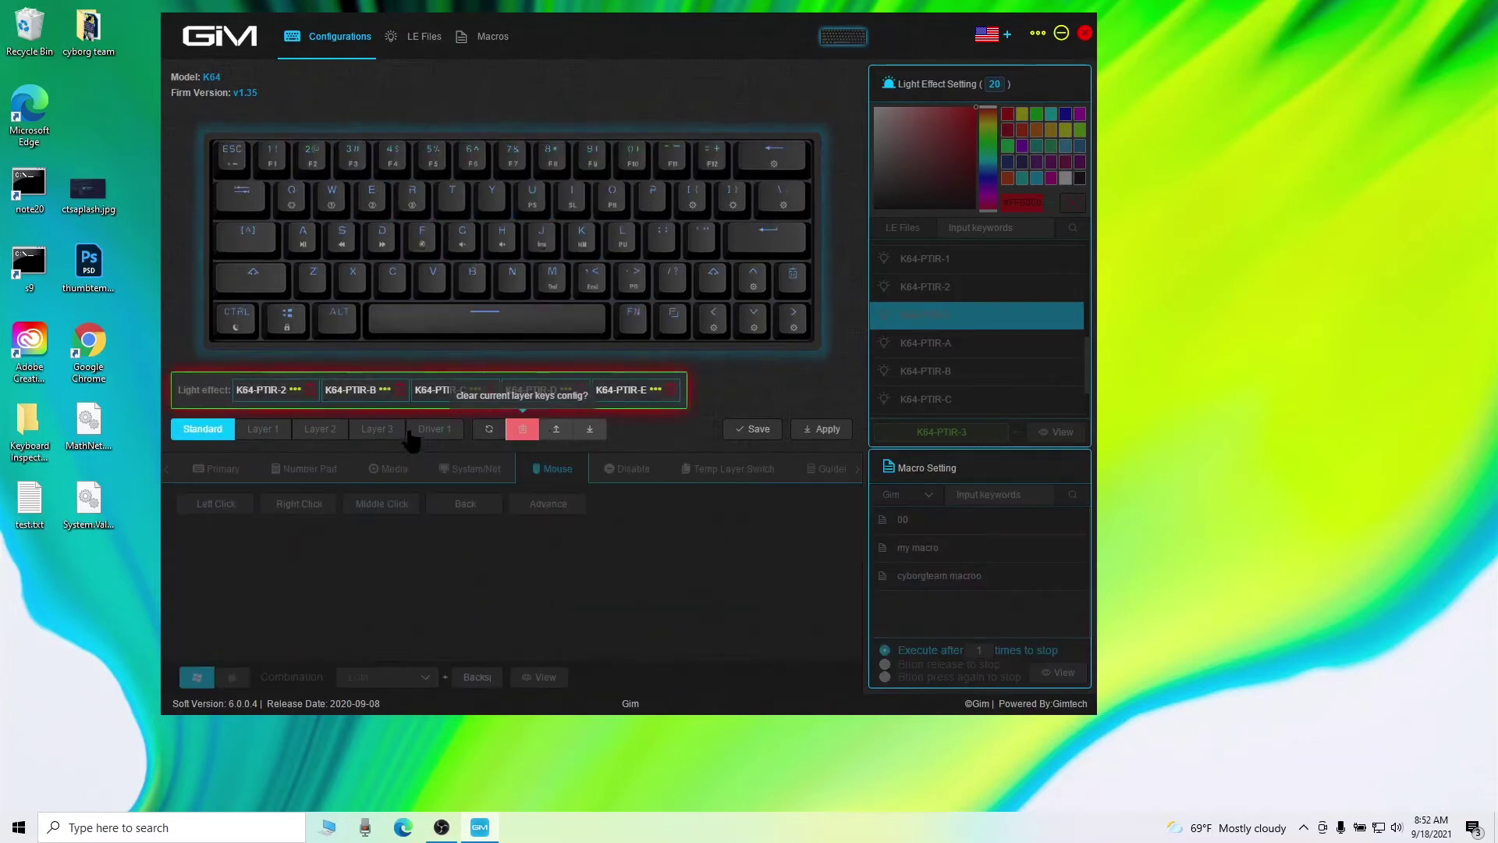
pyautogui.click(281, 431)
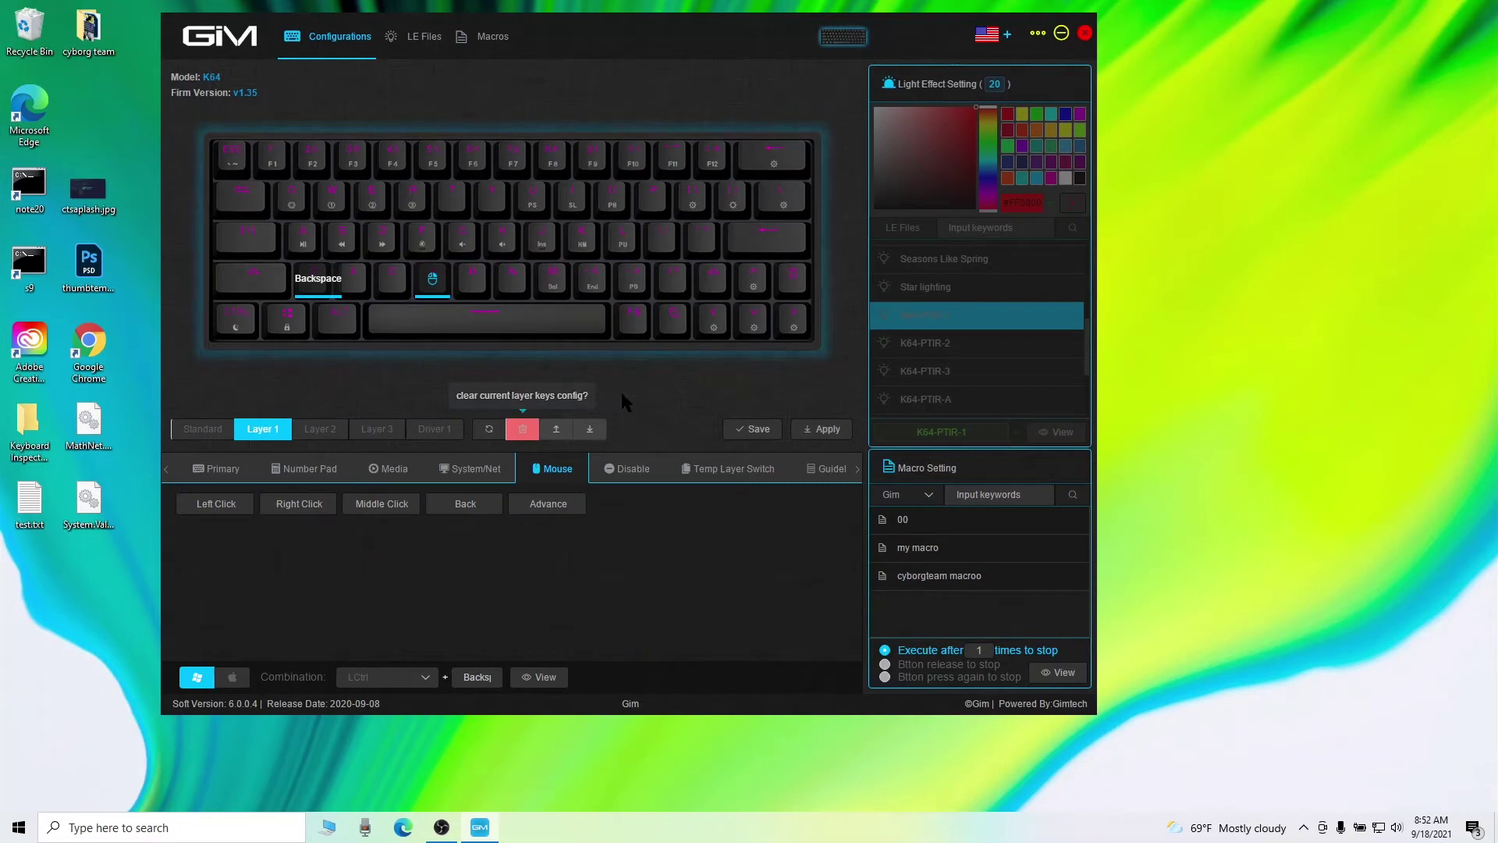
# On the Driver 1 layer, colour the Q, W, E, A, S, D, Z, X and C keys green (#00ff4e).
pyautogui.click(430, 434)
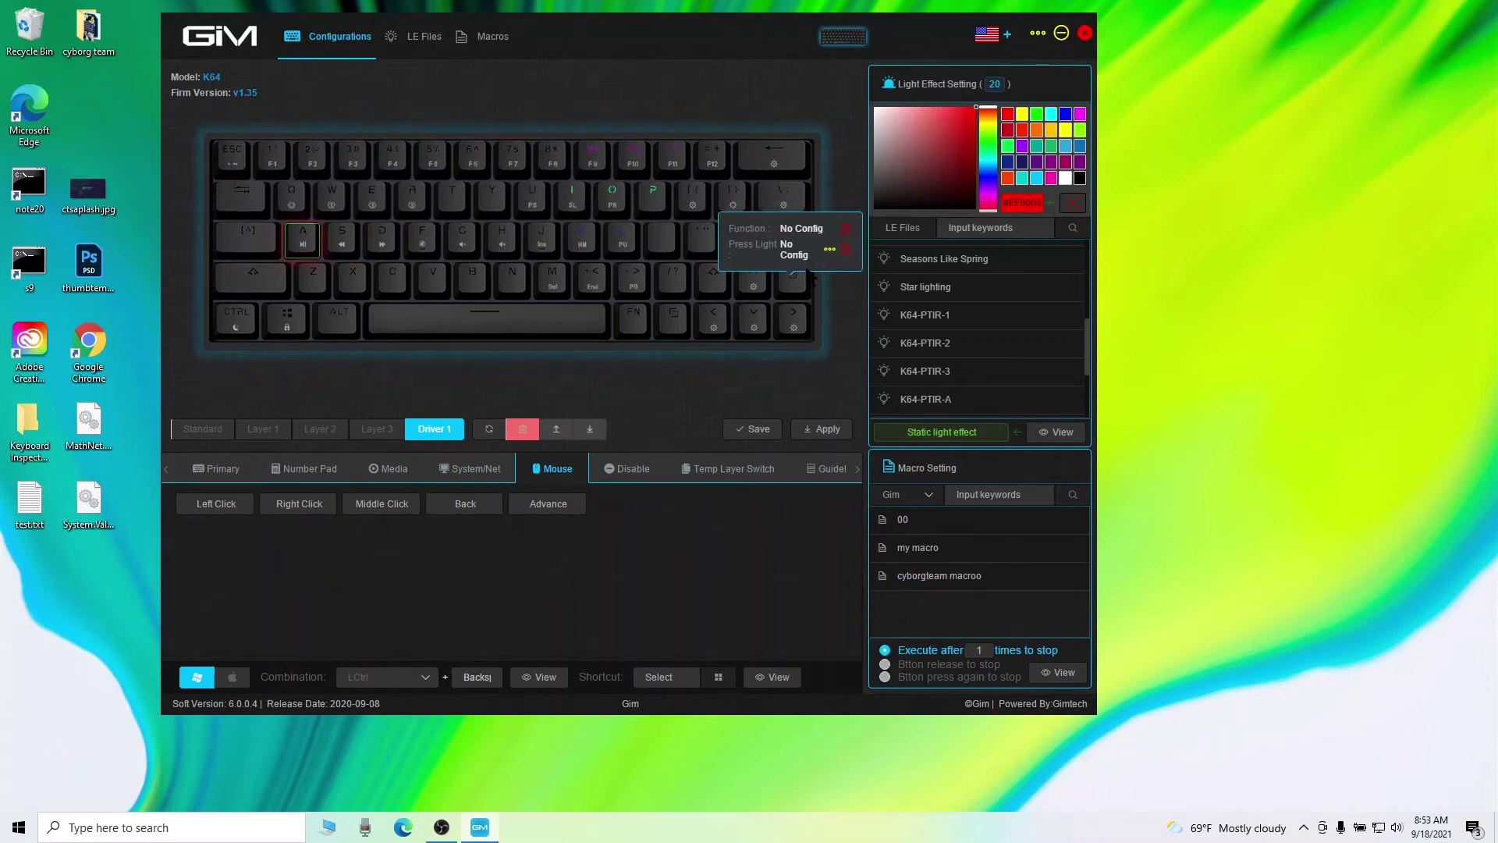
pyautogui.click(1007, 147)
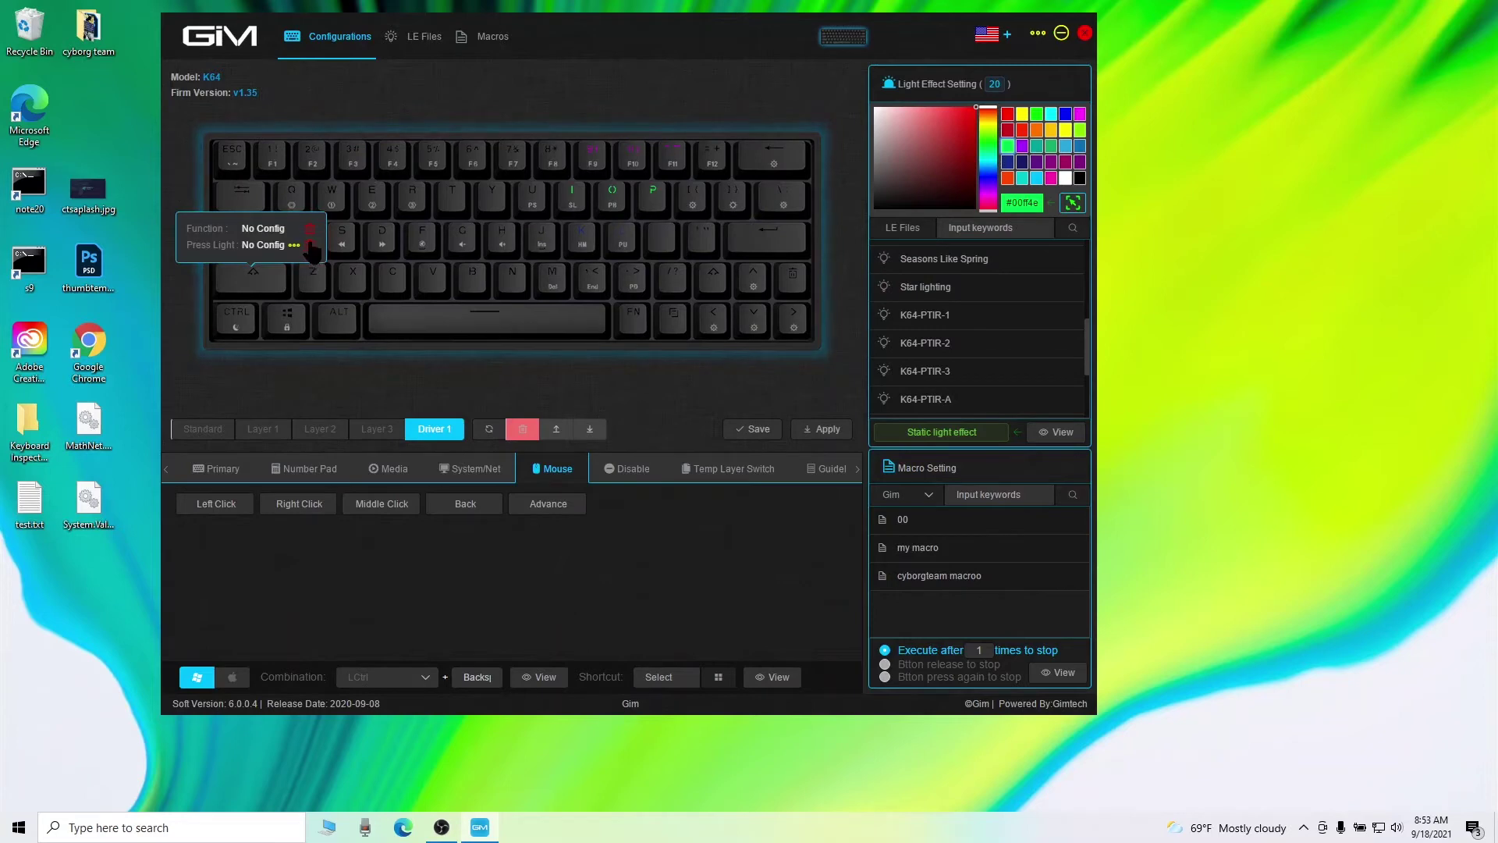
pyautogui.click(309, 248)
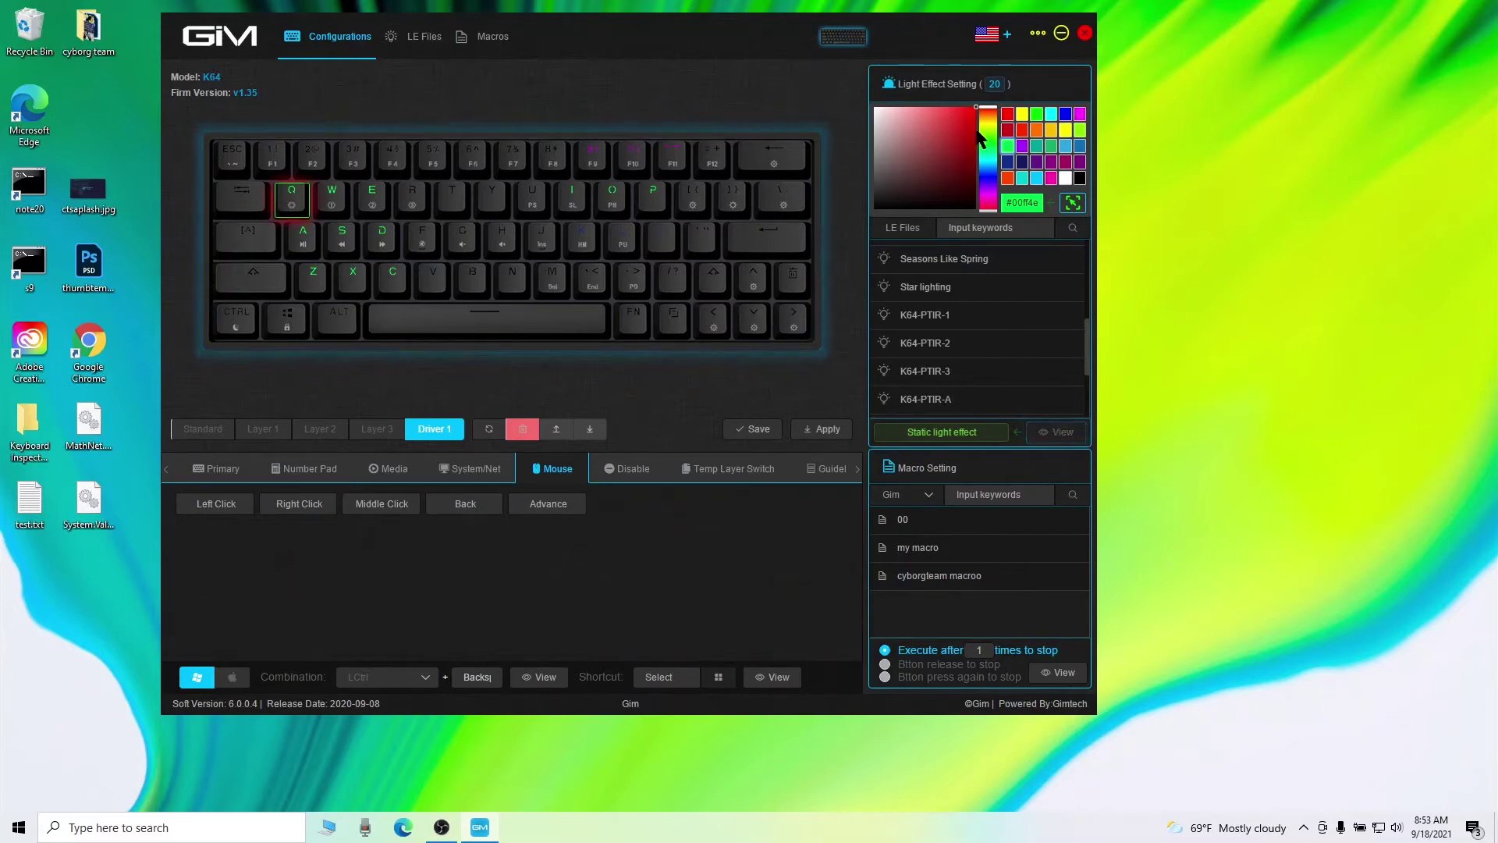
# Colour the R, T, Y, F, G, H, V, B and N keys blue, the U, I, O, J, K, L, M, comma and period keys pink, and apply.
pyautogui.moveTo(993, 121); pyautogui.dragTo(992, 185)
pyautogui.click(901, 147)
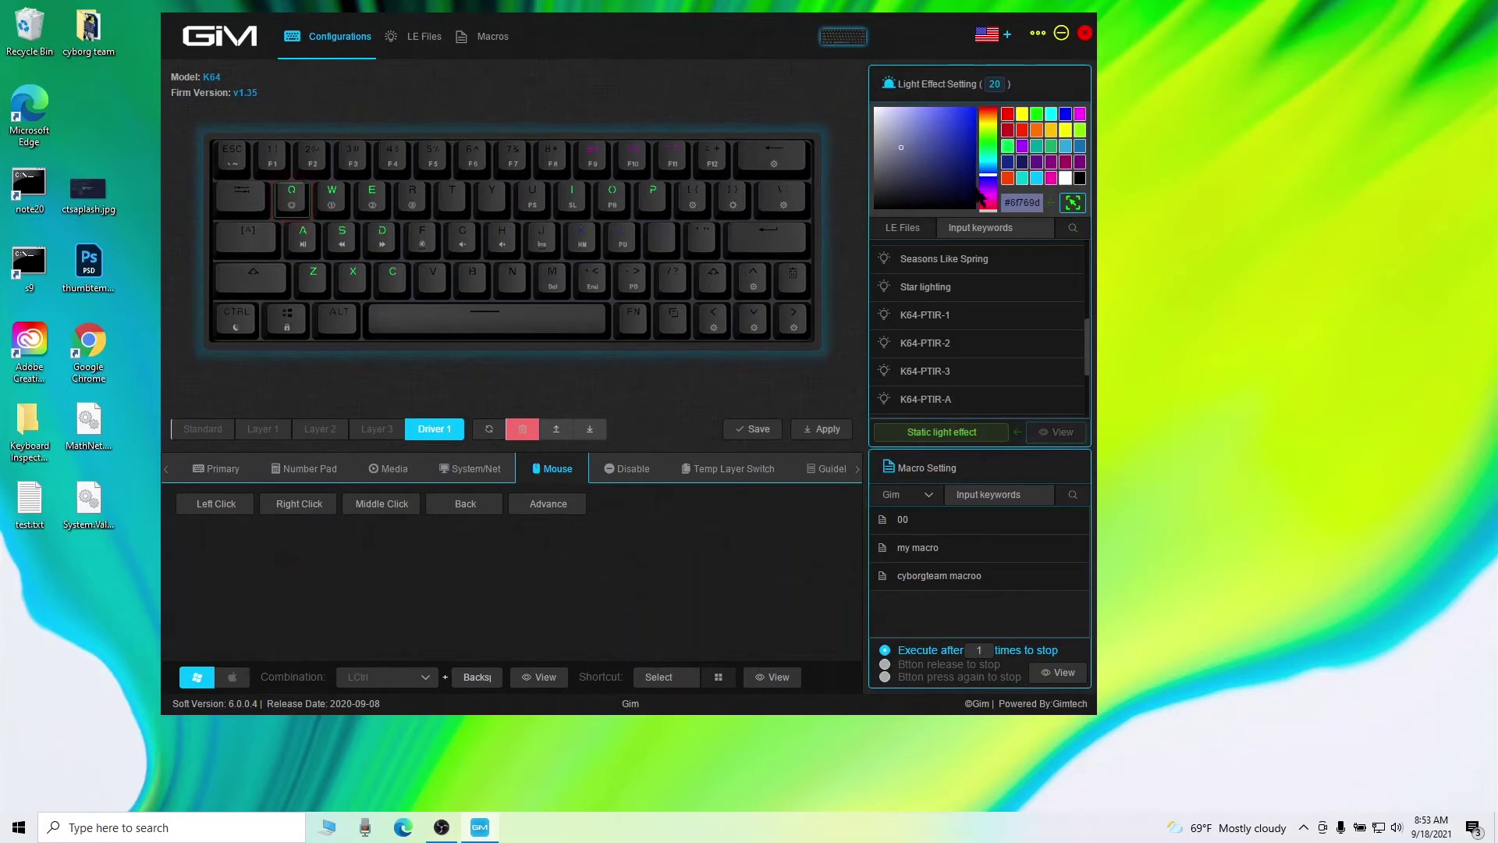
pyautogui.doubleClick(1020, 205)
pyautogui.click(967, 110)
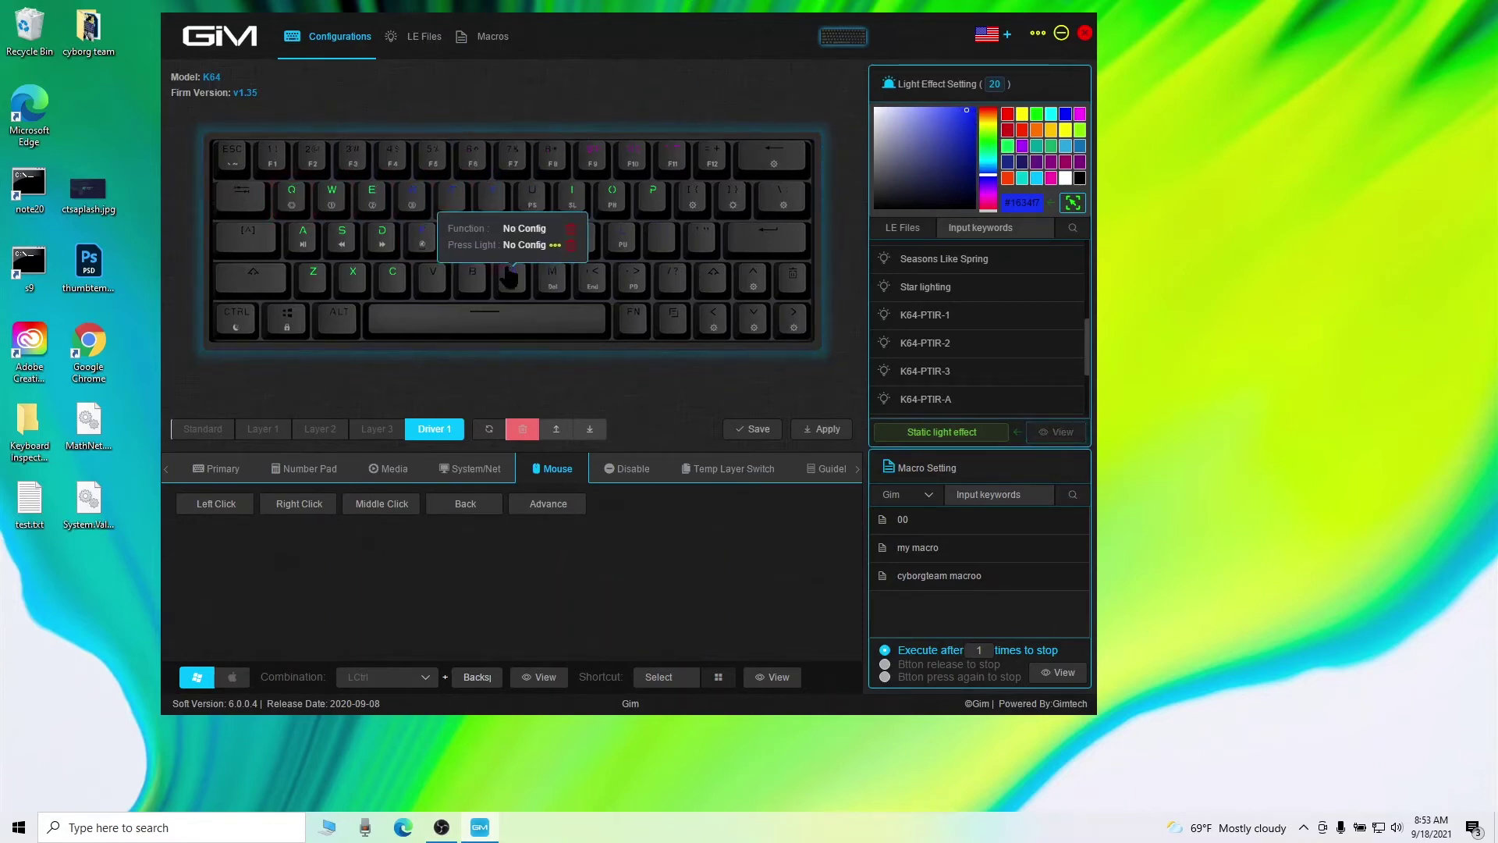
pyautogui.click(822, 429)
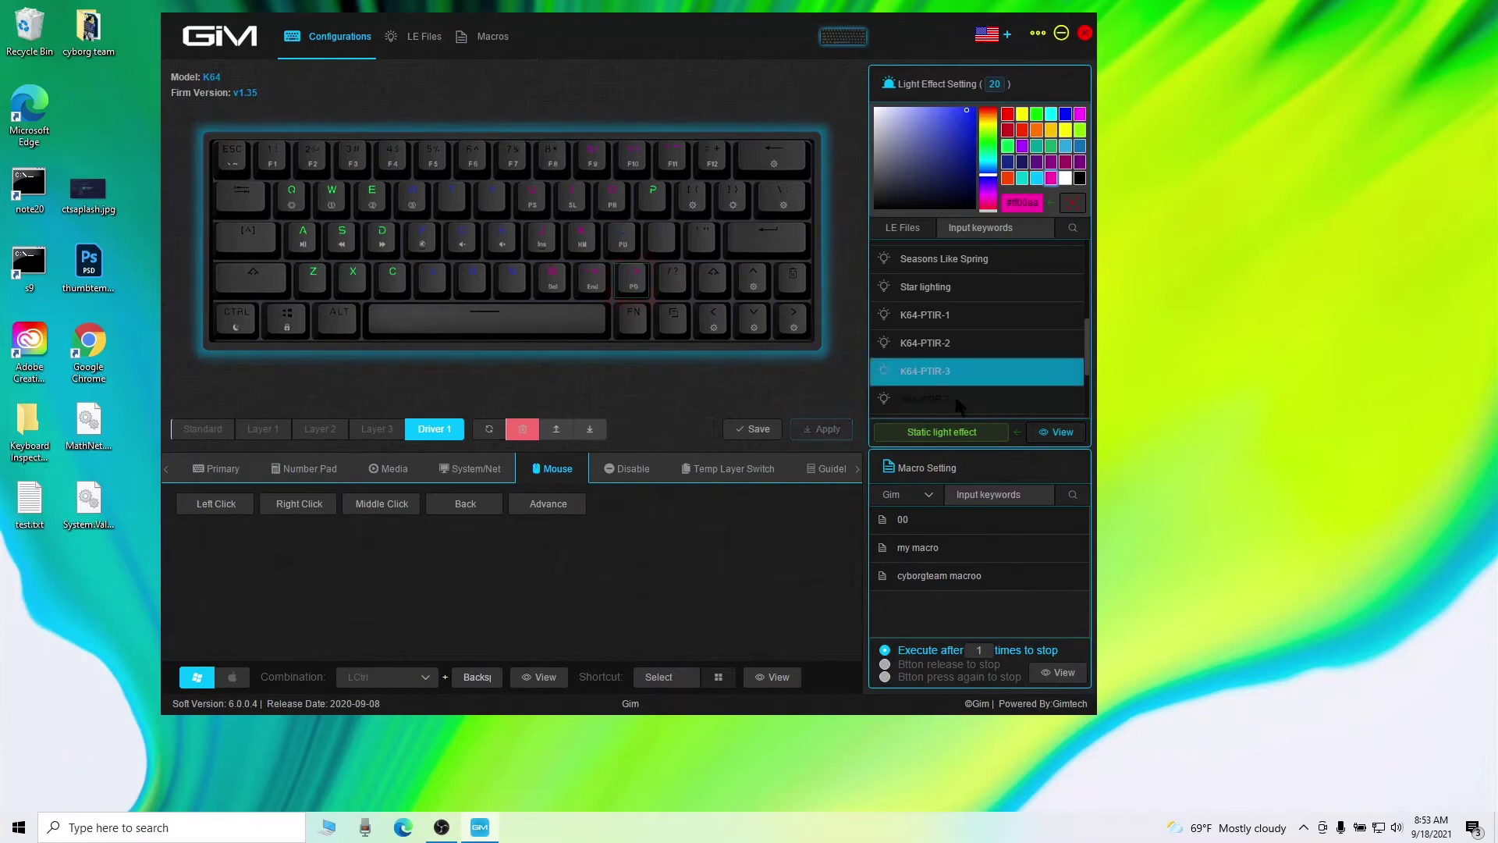
pyautogui.click(833, 428)
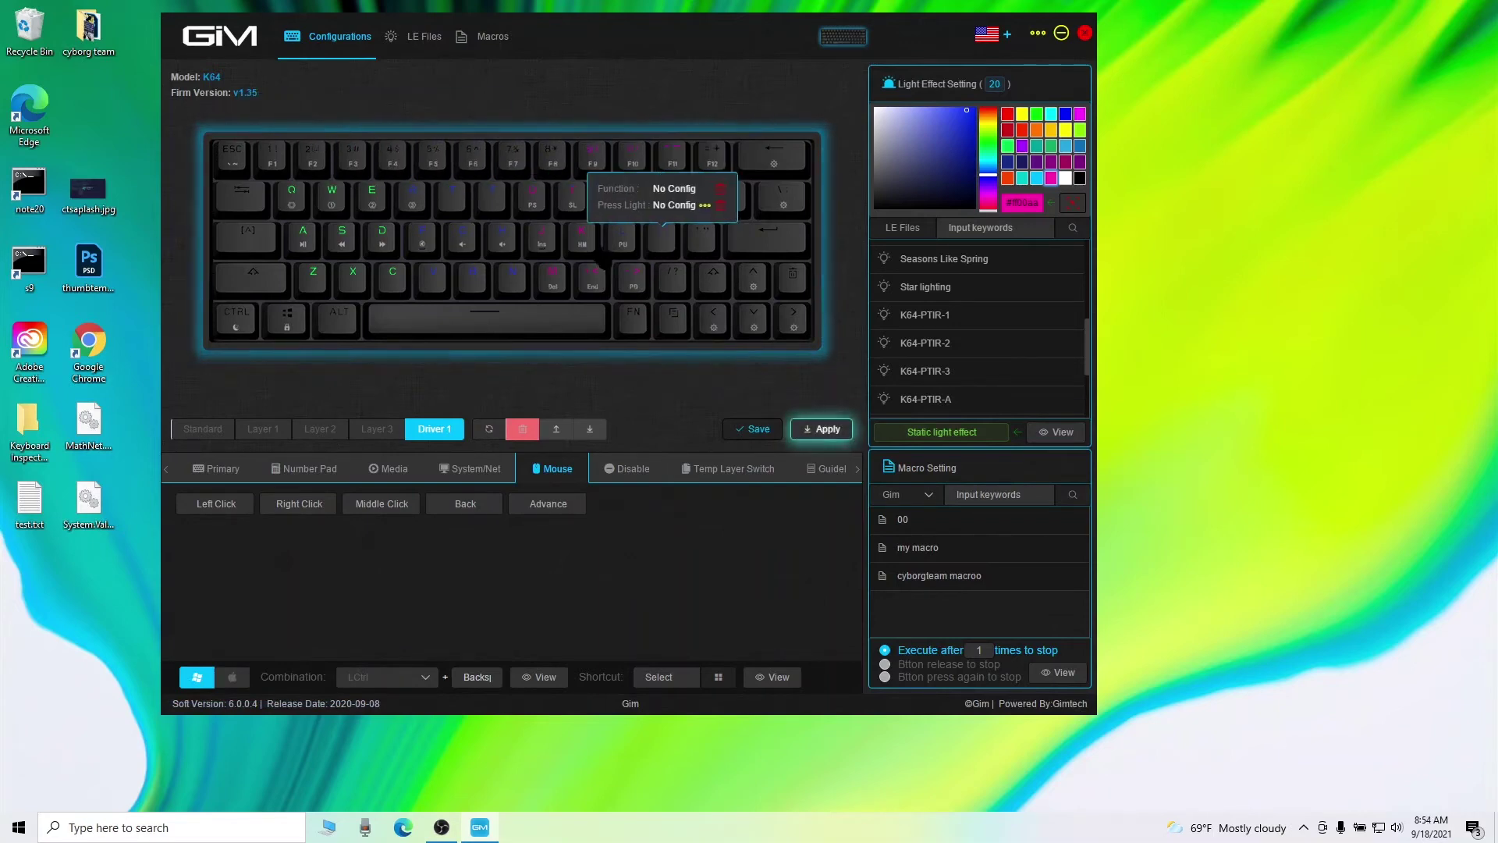
# Preview the available light effects, including Seasons Like Spring, Full Green Light, Green Light Breathing and several K64-PTIR presets.
pyautogui.click(936, 288)
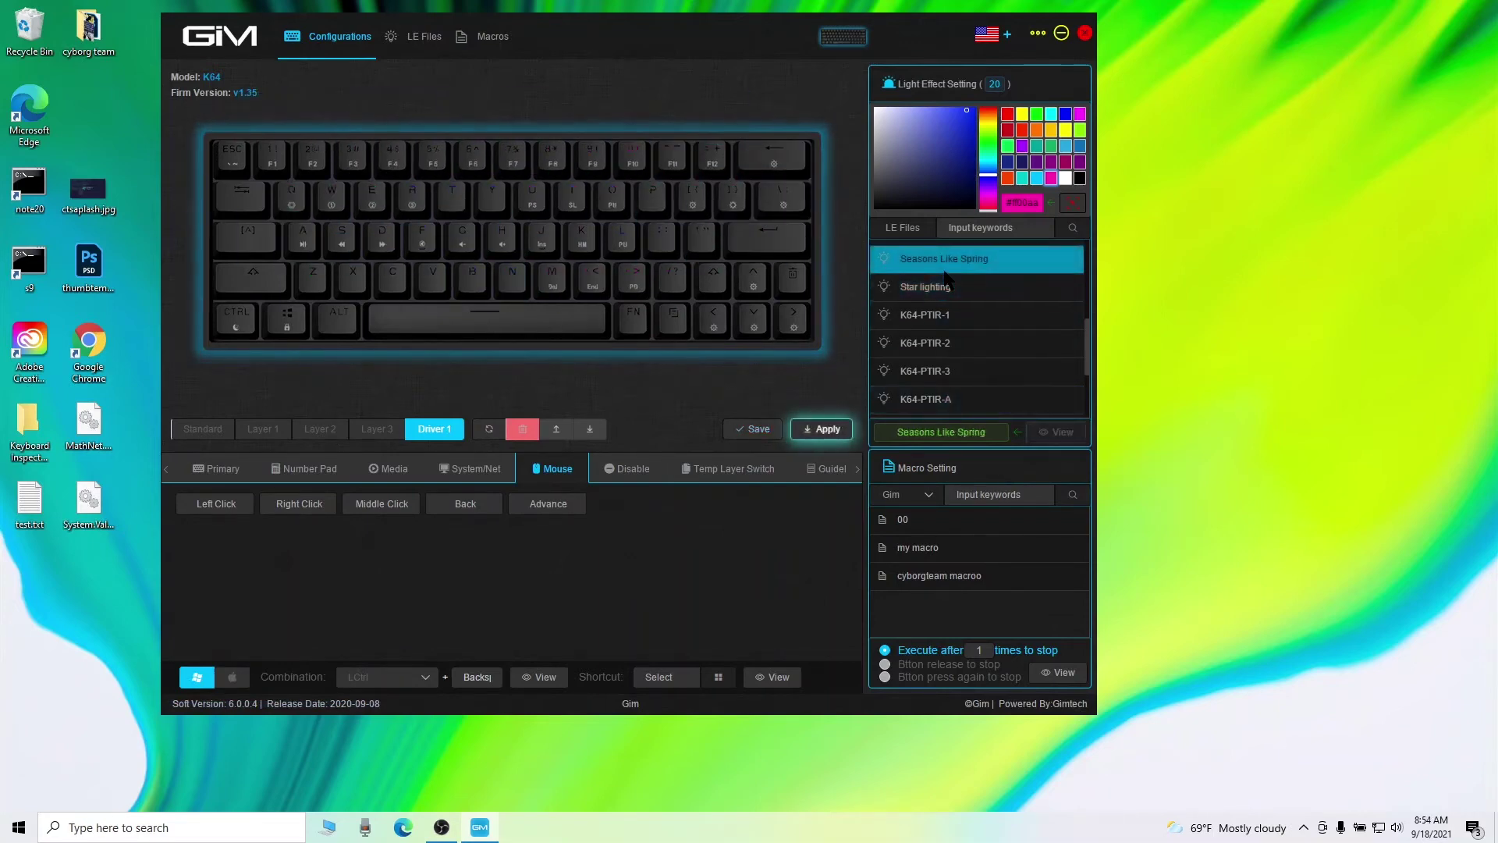
pyautogui.click(415, 49)
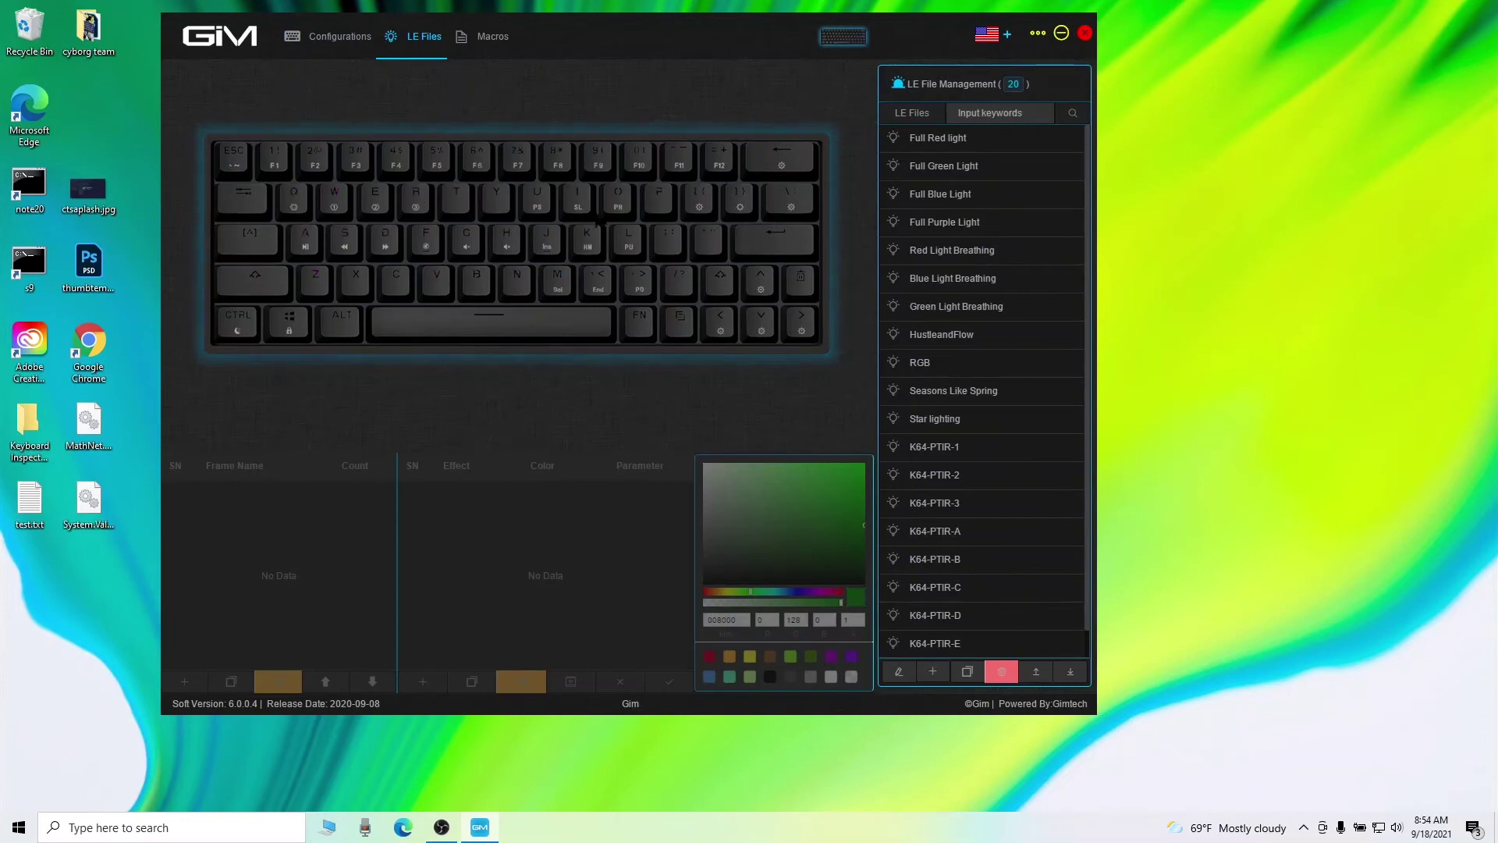
pyautogui.click(944, 165)
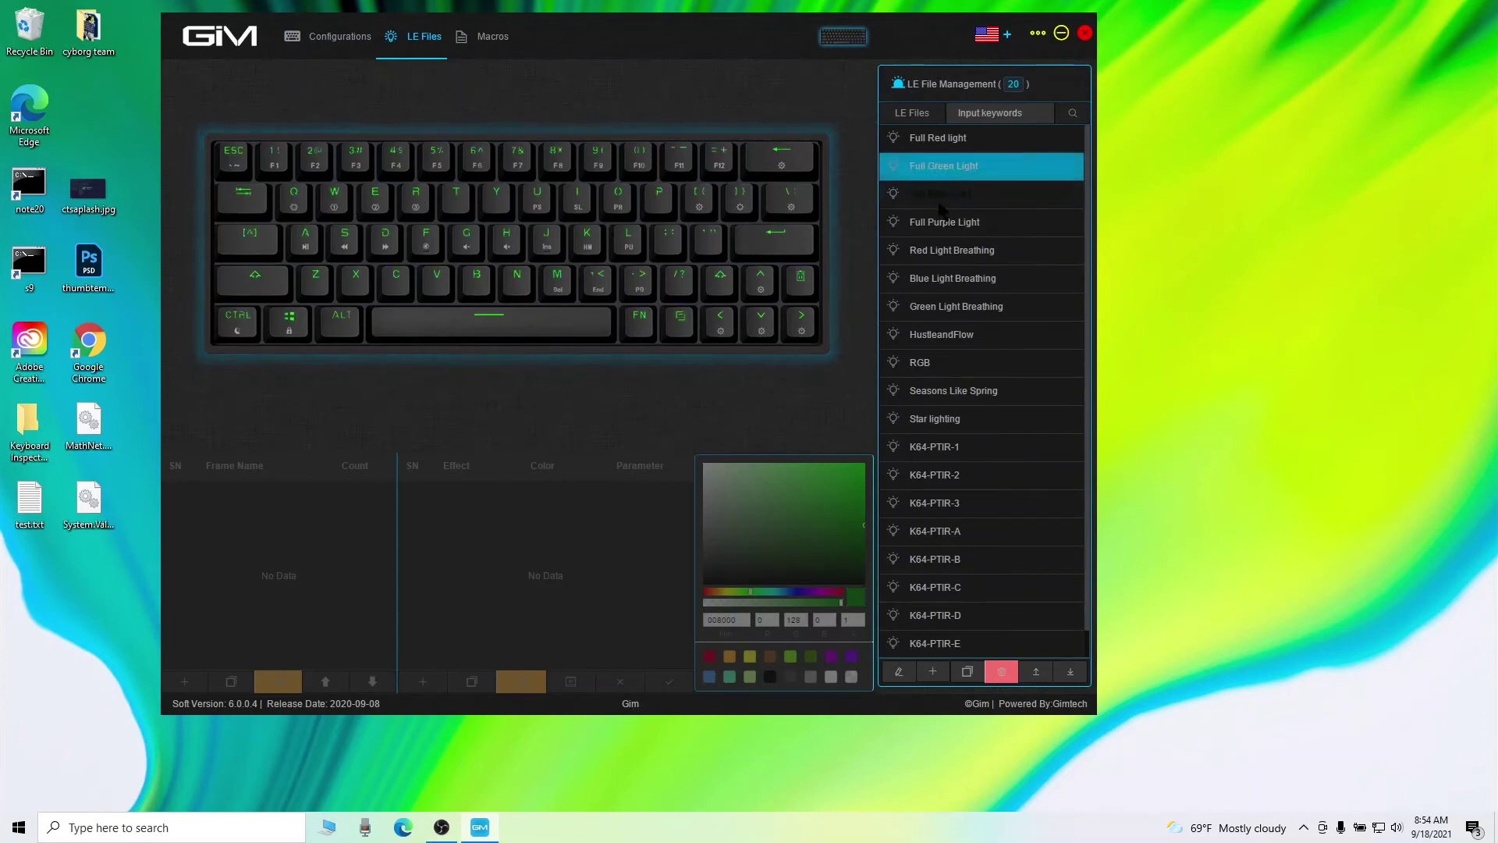
pyautogui.click(956, 306)
pyautogui.click(939, 391)
pyautogui.click(940, 445)
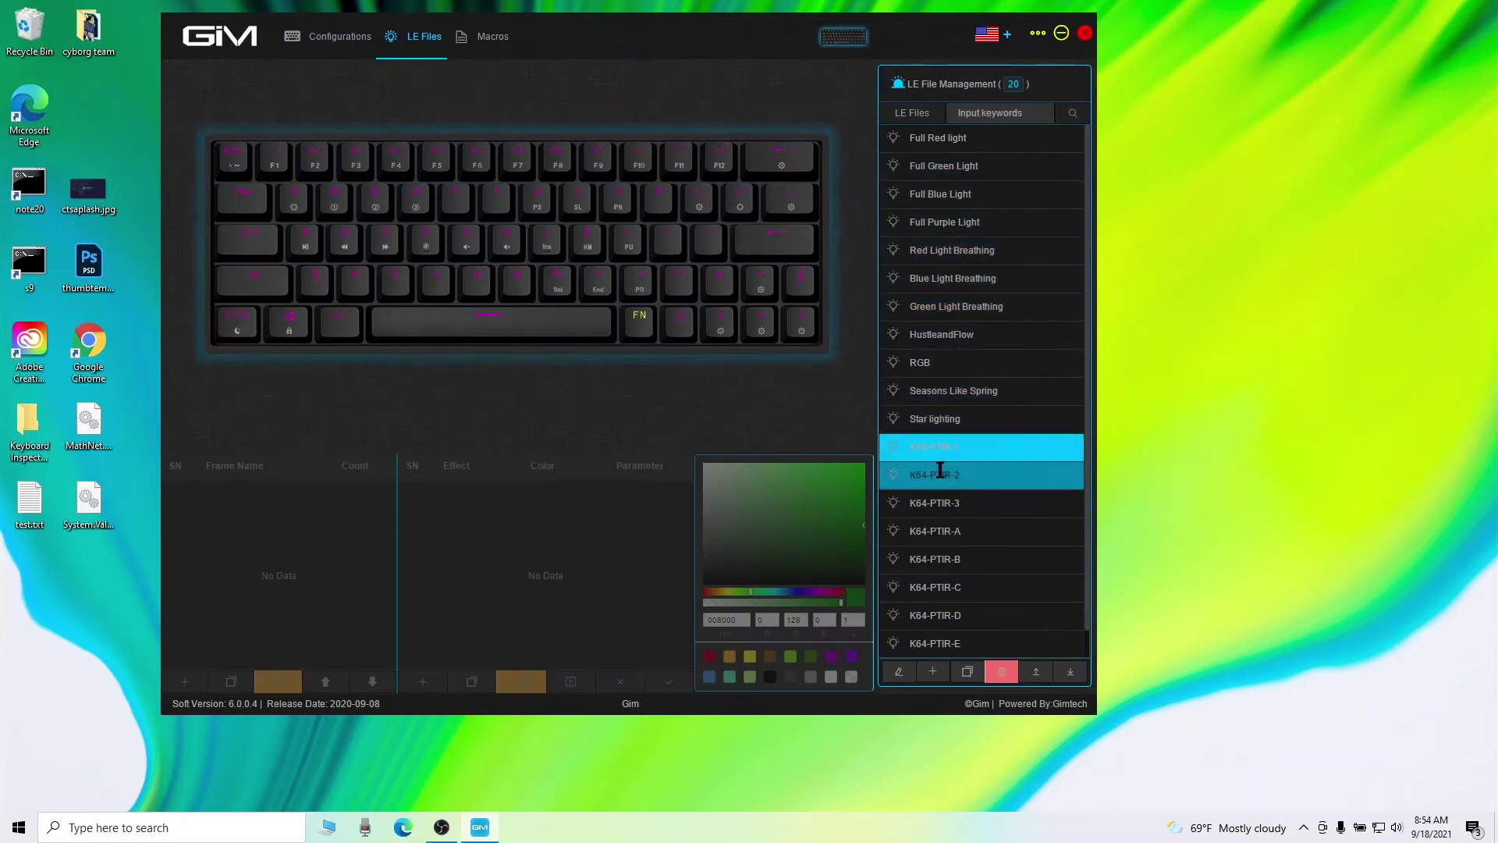
pyautogui.click(944, 474)
pyautogui.click(946, 501)
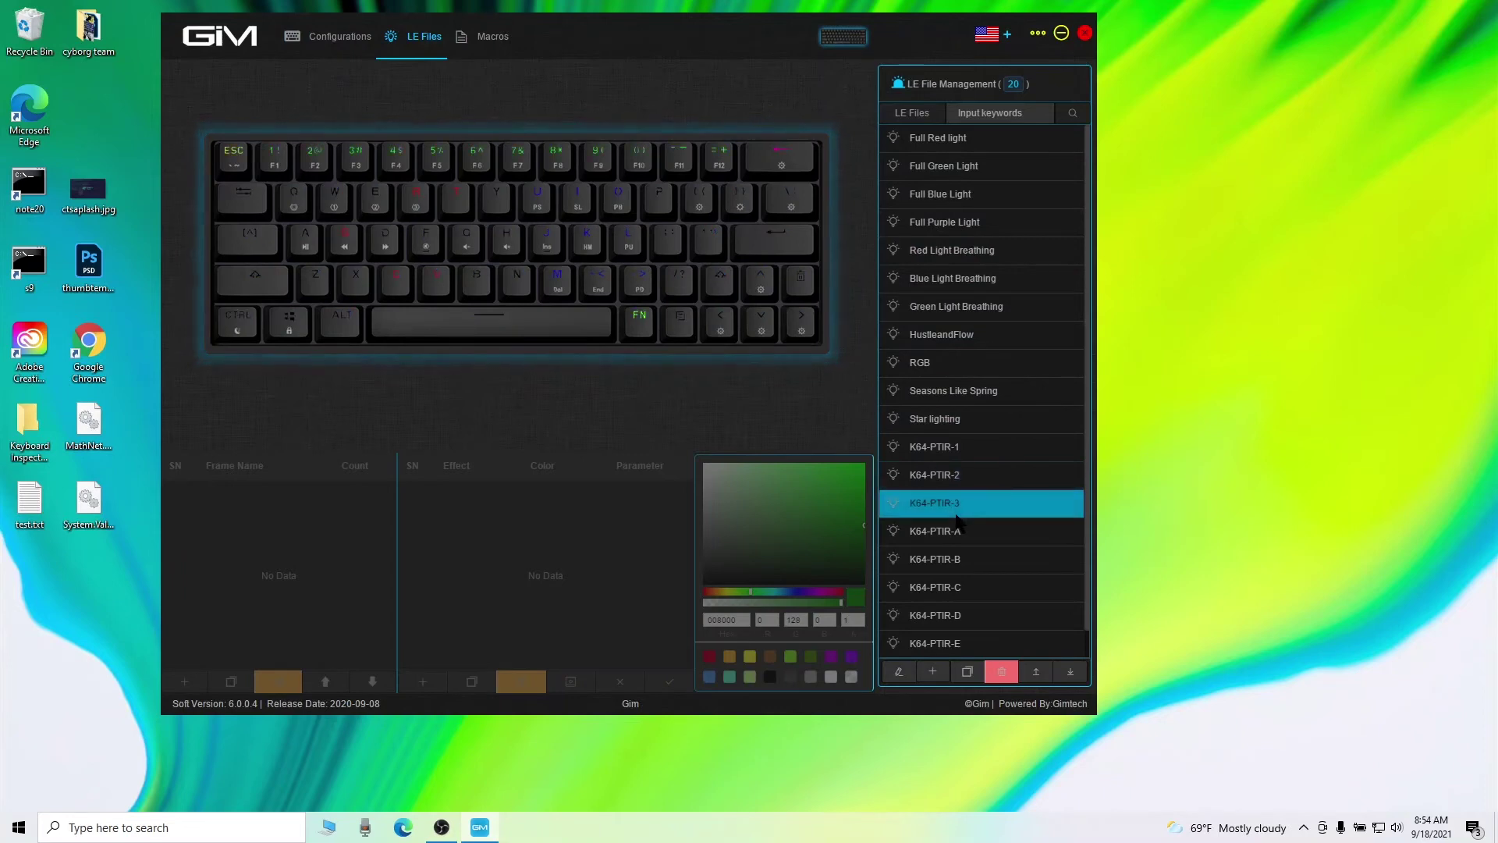
pyautogui.click(974, 558)
pyautogui.click(961, 585)
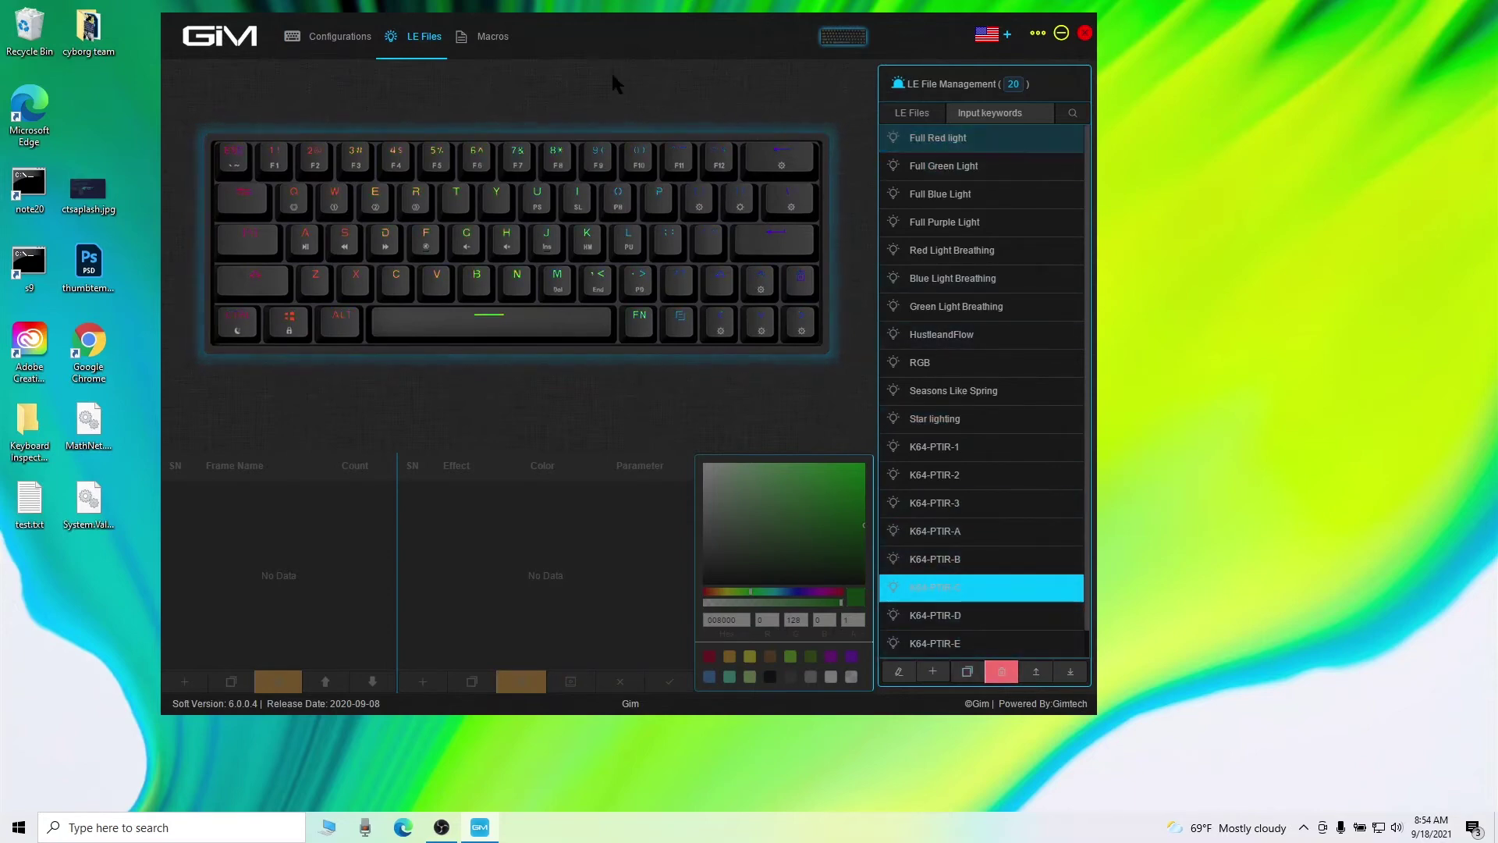
# Create a new macro named cyborg in the Gim macro category.
pyautogui.click(483, 39)
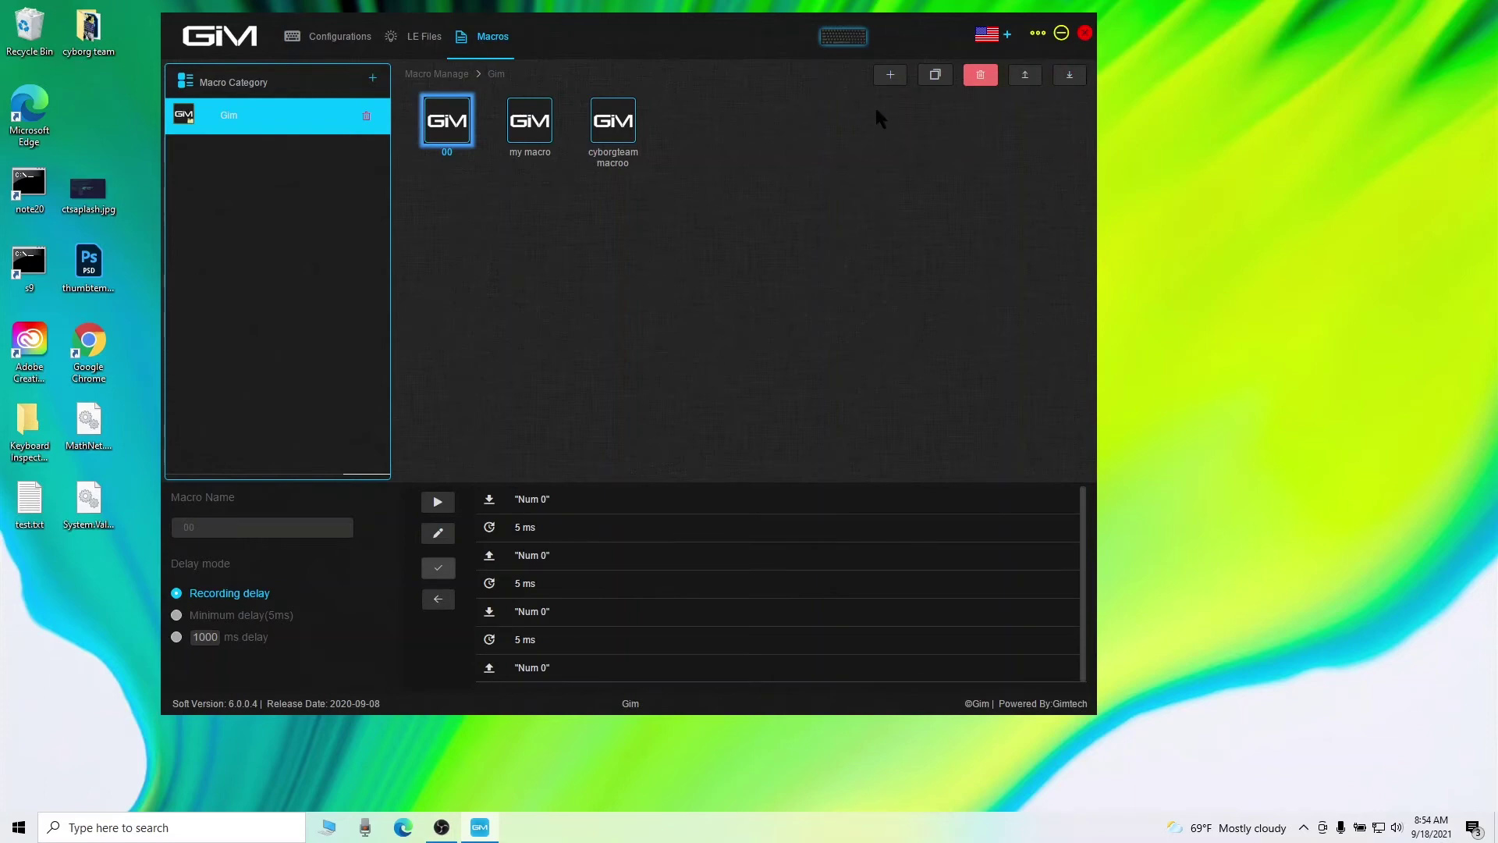
pyautogui.click(891, 74)
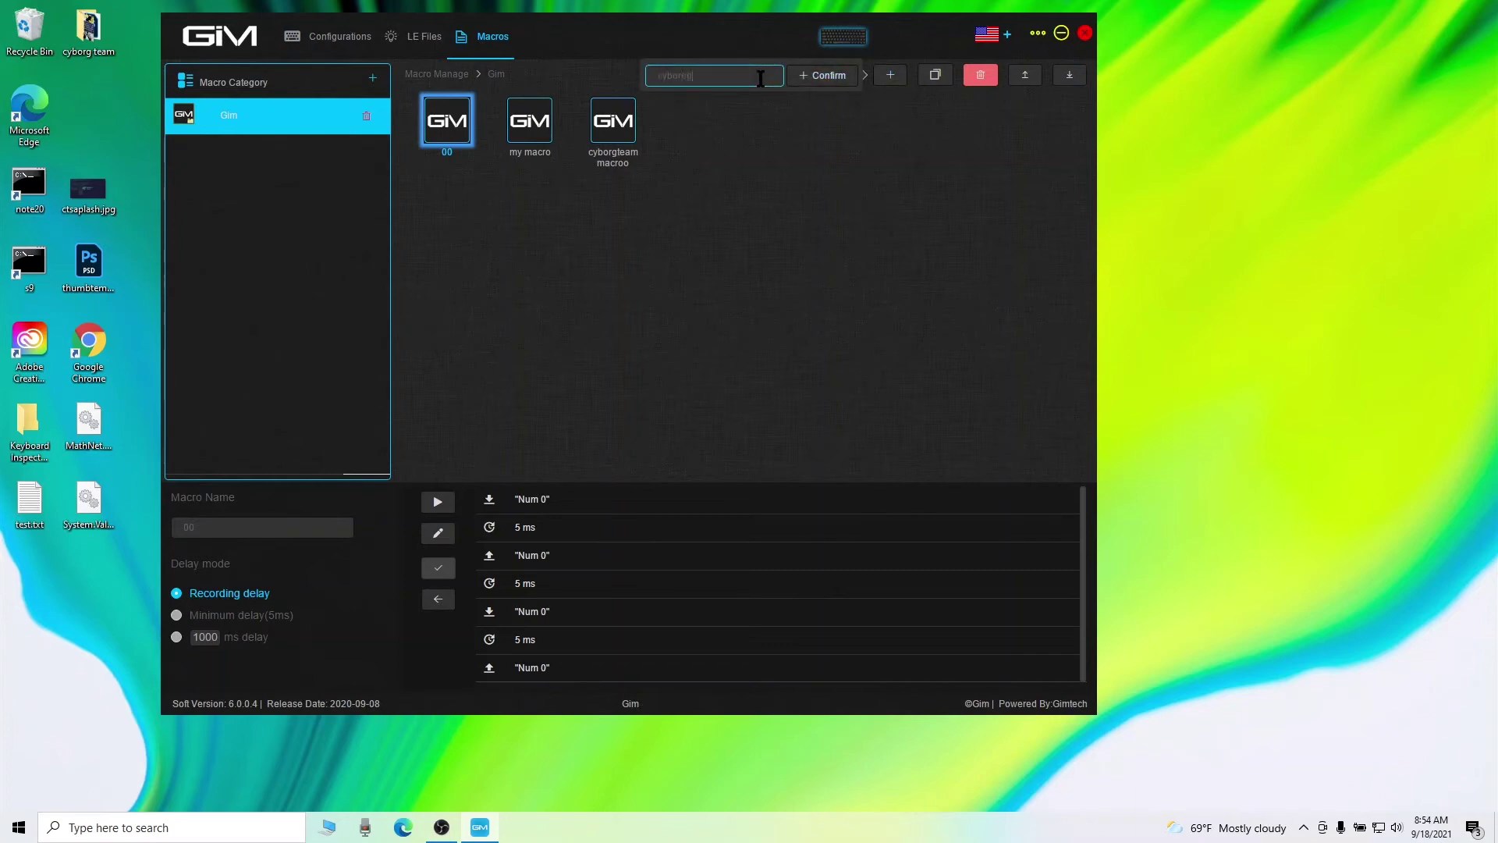
pyautogui.click(824, 75)
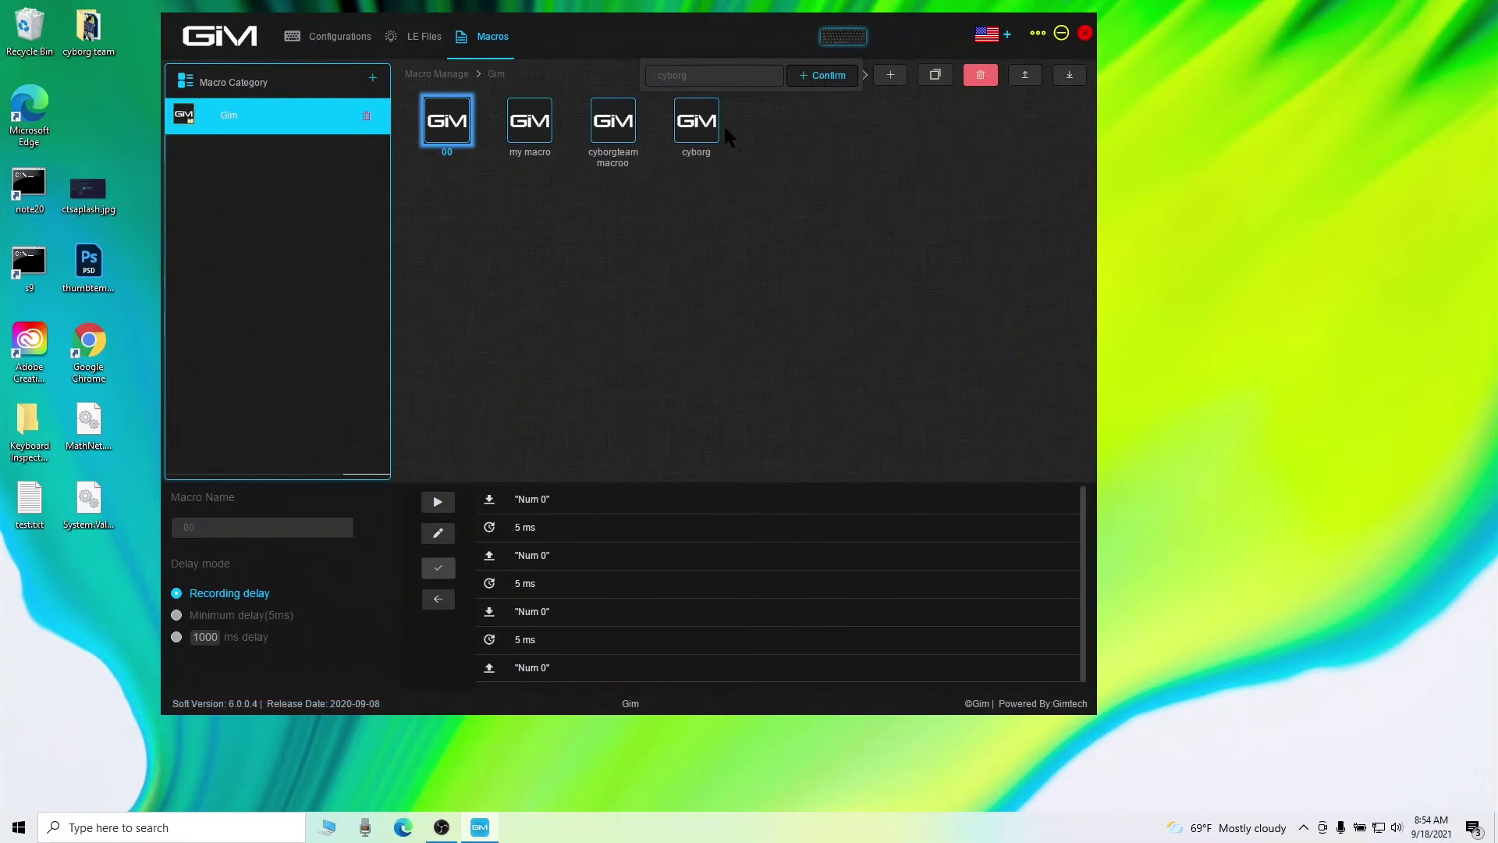
# Record a random sequence of H, J, D, S, F and K keystrokes into the cyborg macro and stop the recording.
pyautogui.click(697, 125)
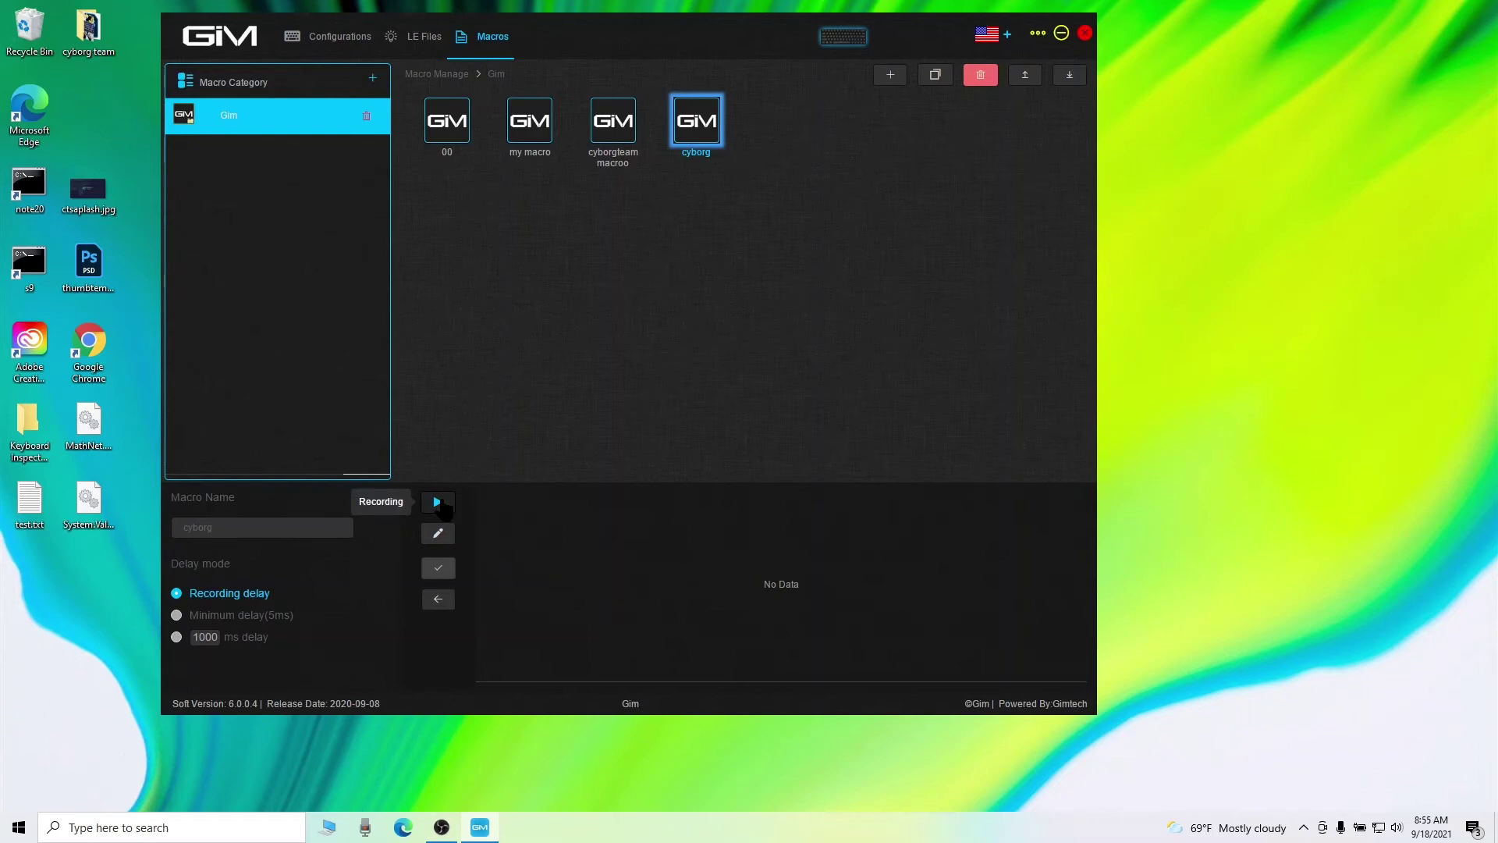
pyautogui.click(439, 503)
pyautogui.press('f')
pyautogui.press('k')
pyautogui.press('h')
pyautogui.press('j')
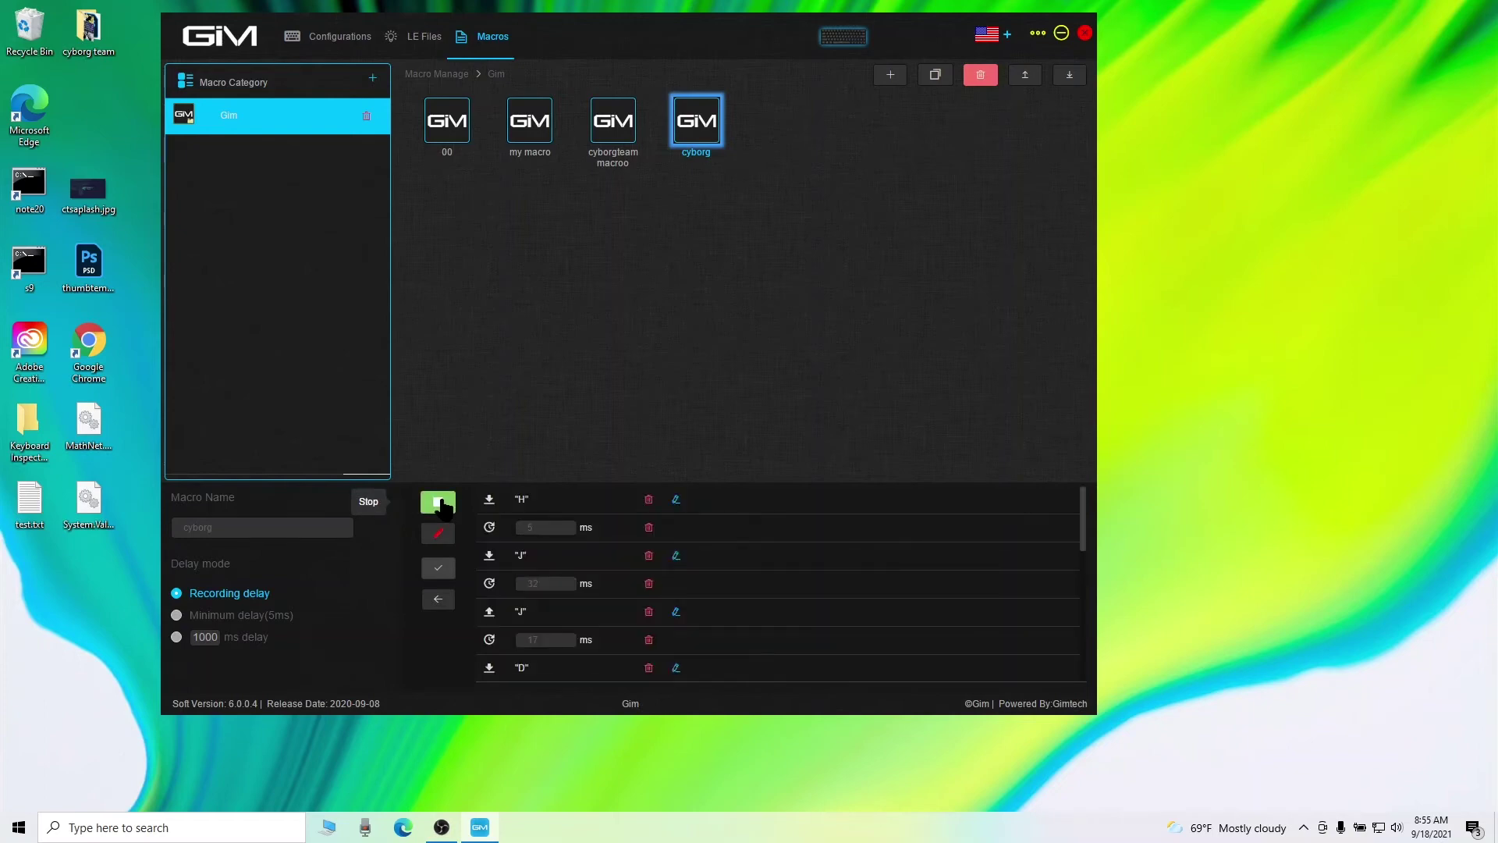
pyautogui.press('d')
pyautogui.press('s')
pyautogui.click(438, 501)
# Review the cyborg macro's recorded key events and the editable millisecond delays between them.
pyautogui.scroll(5, 581, 550)
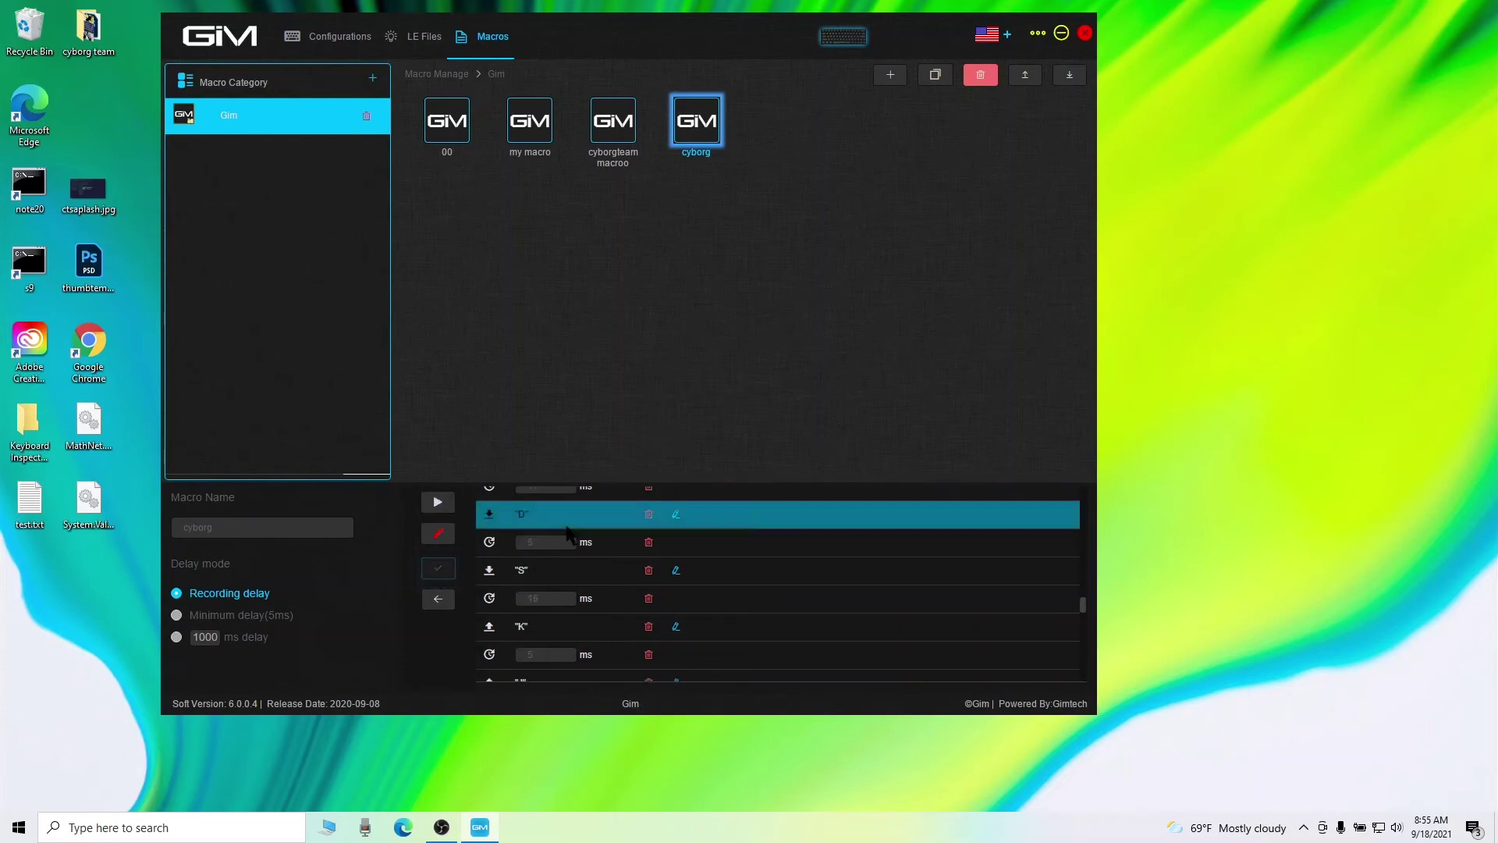
pyautogui.click(609, 534)
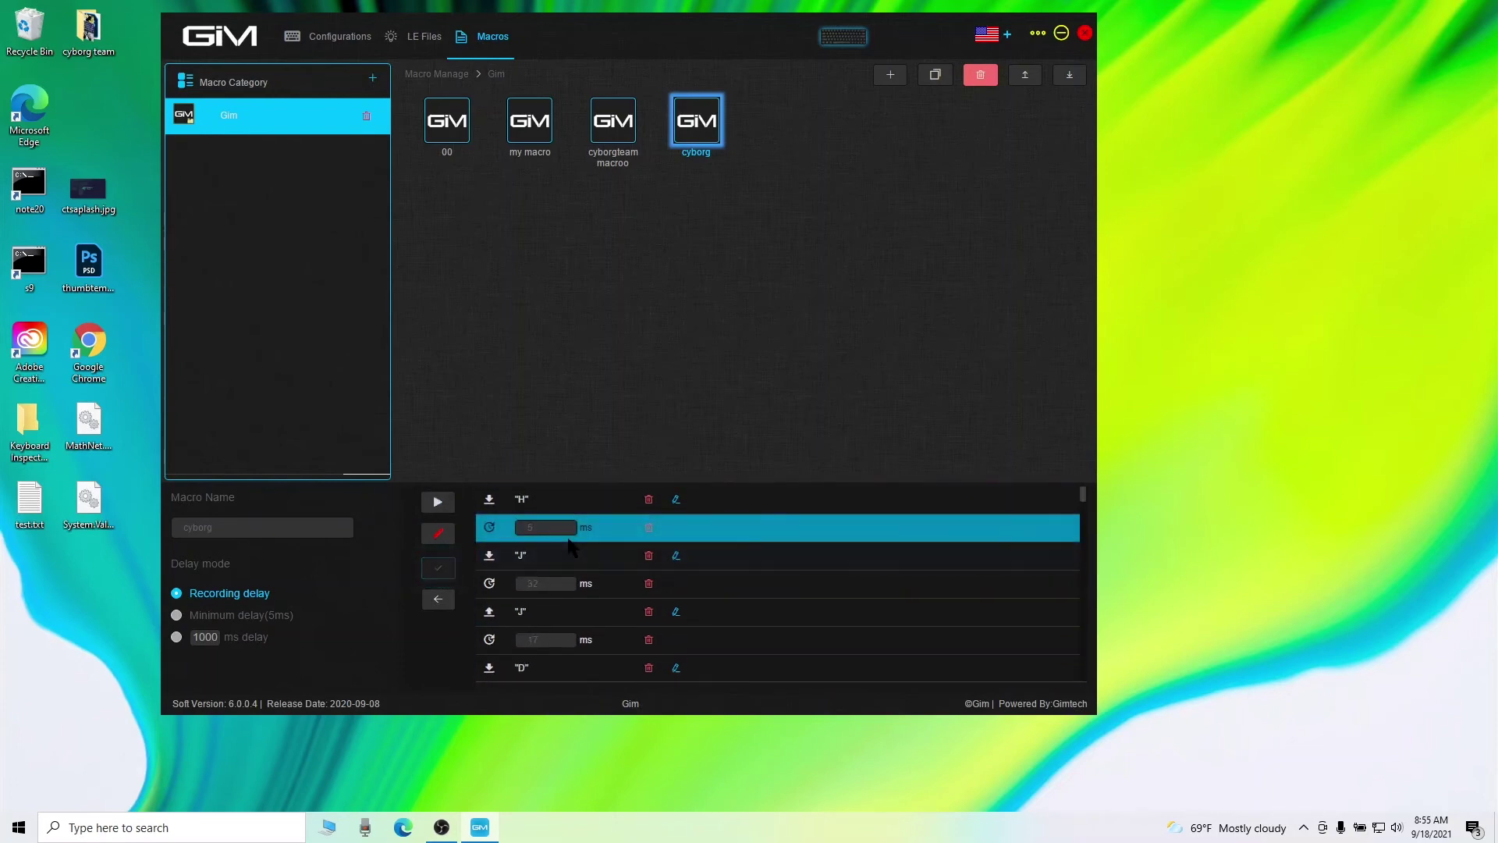
pyautogui.click(556, 529)
pyautogui.click(557, 580)
pyautogui.doubleClick(560, 637)
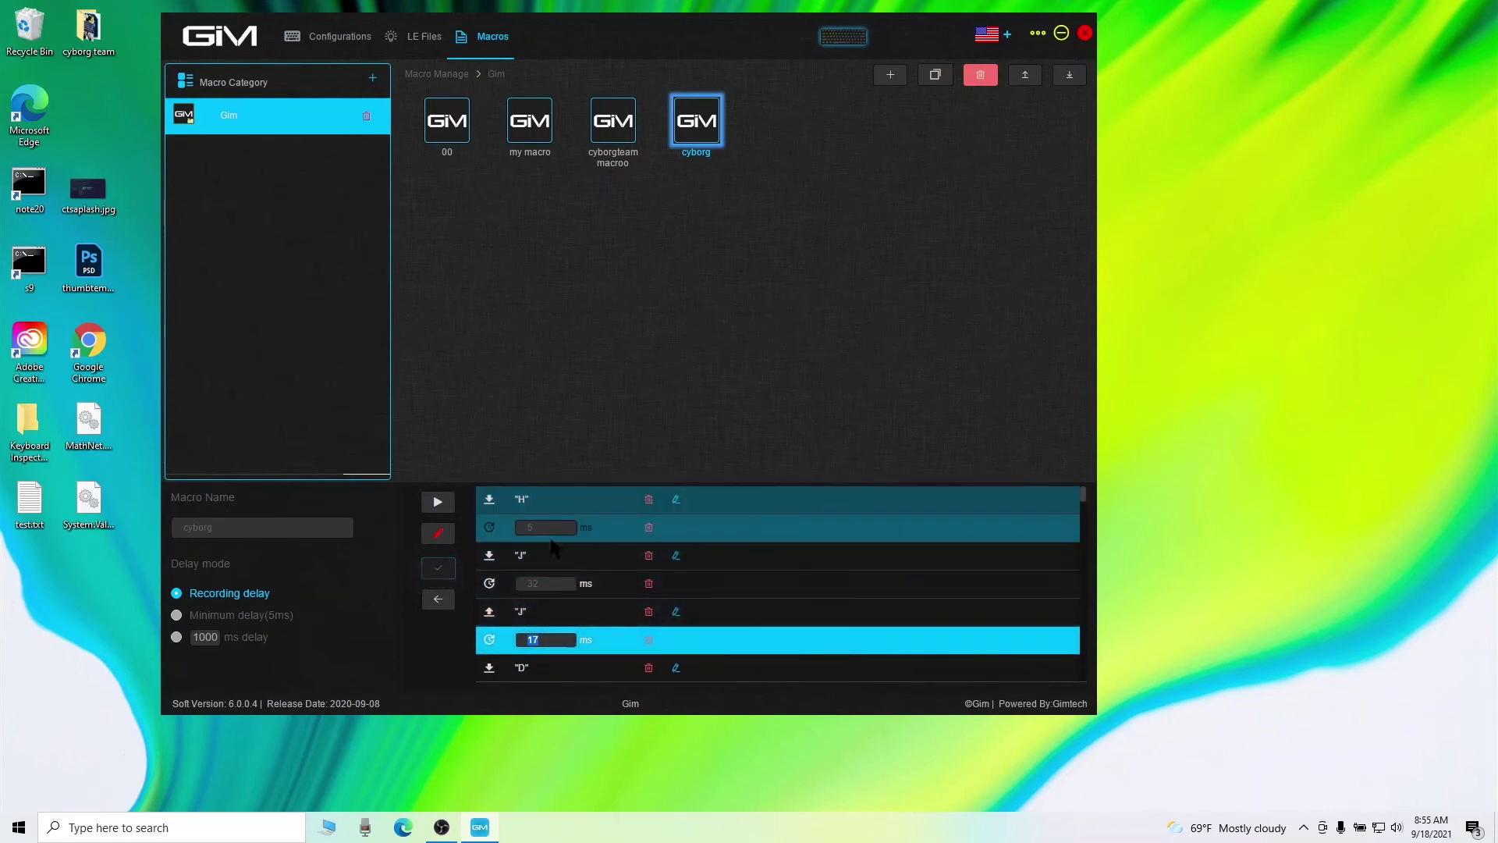
pyautogui.click(522, 498)
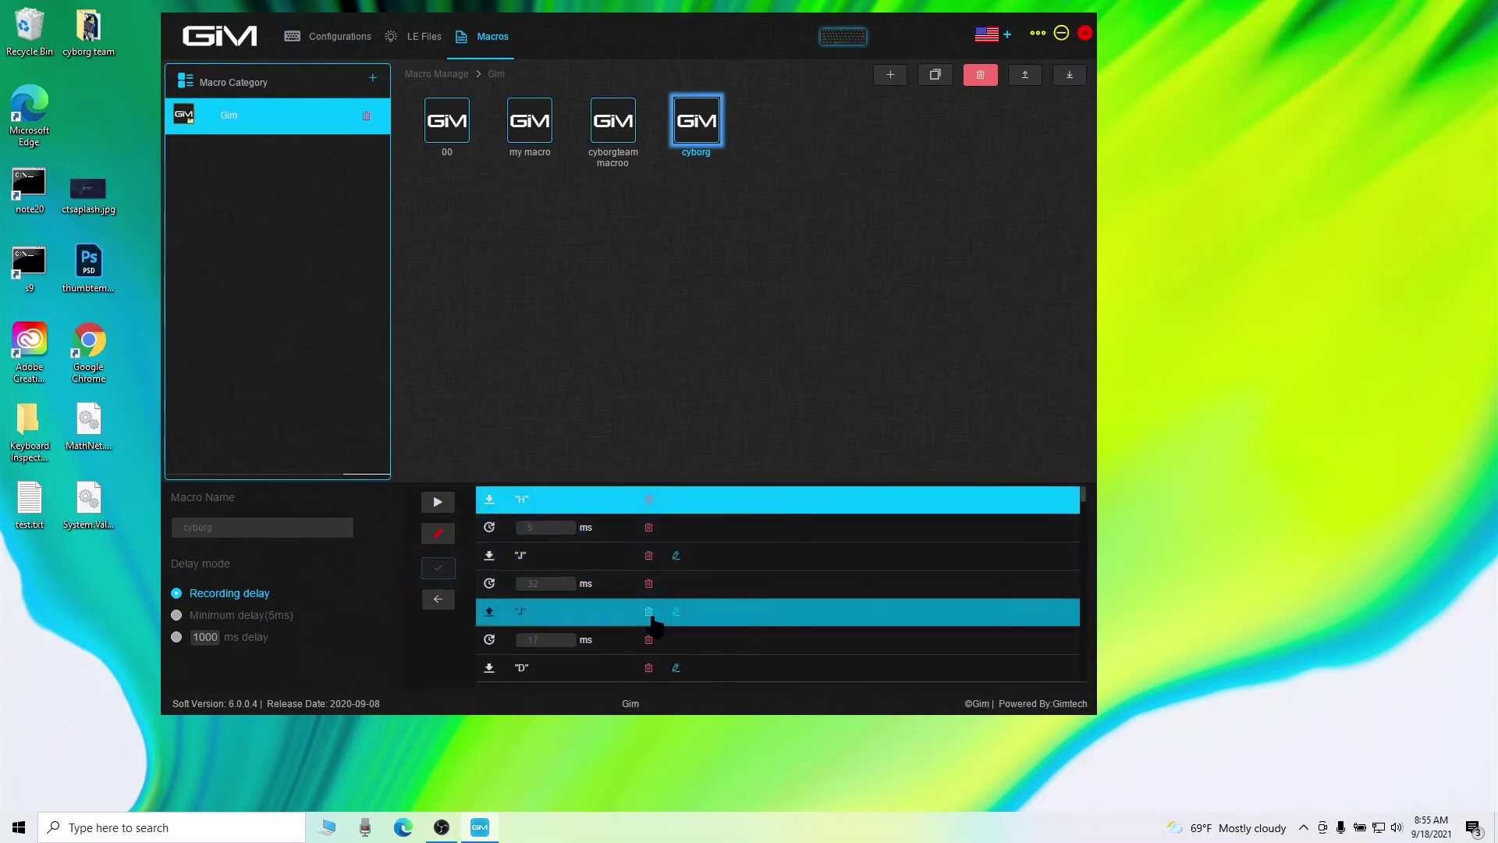
pyautogui.scroll(-2, 677, 567)
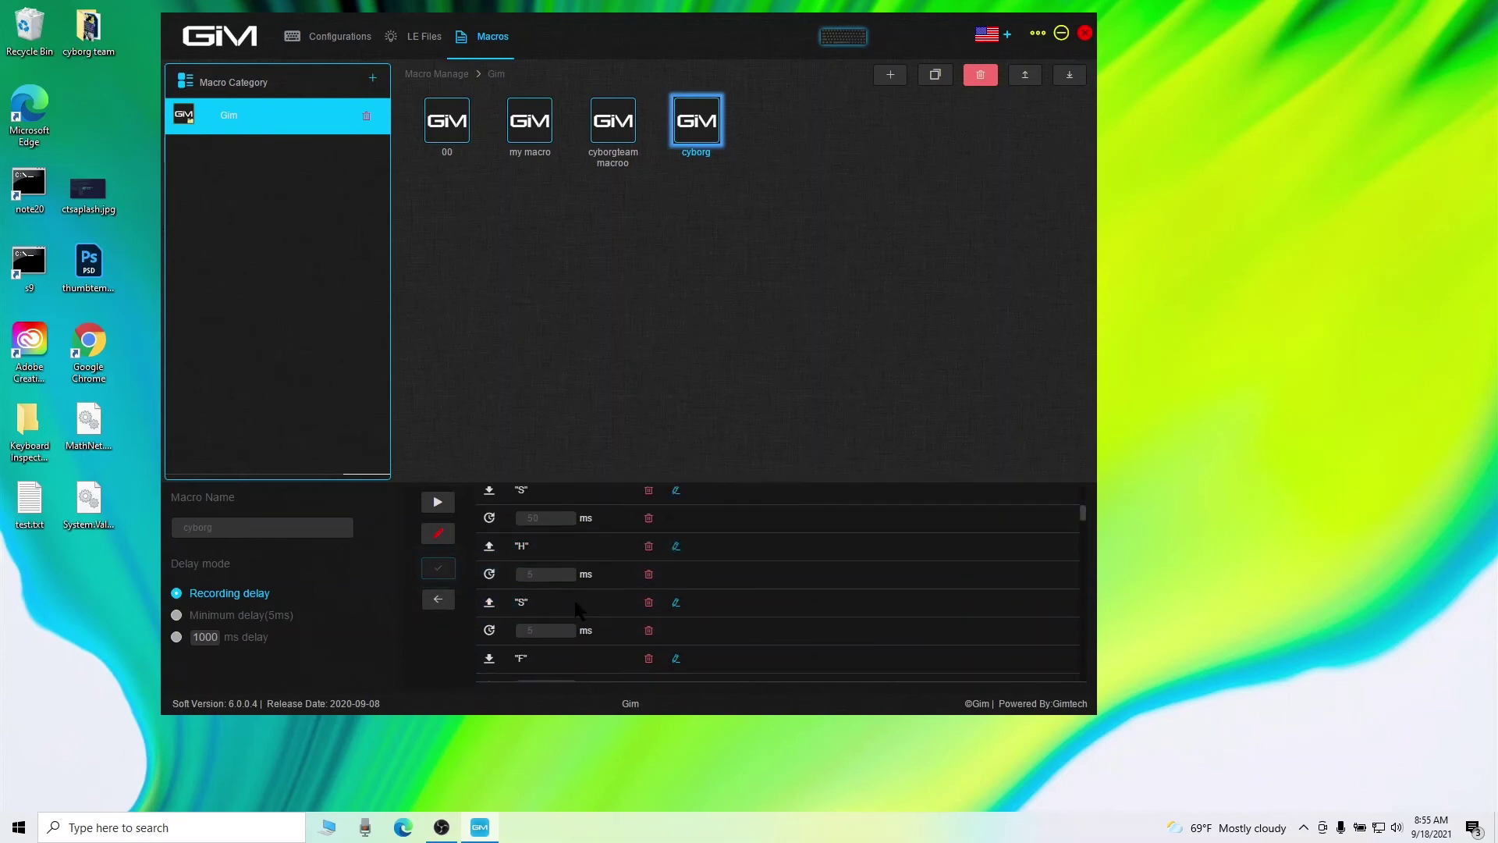
pyautogui.scroll(2, 578, 532)
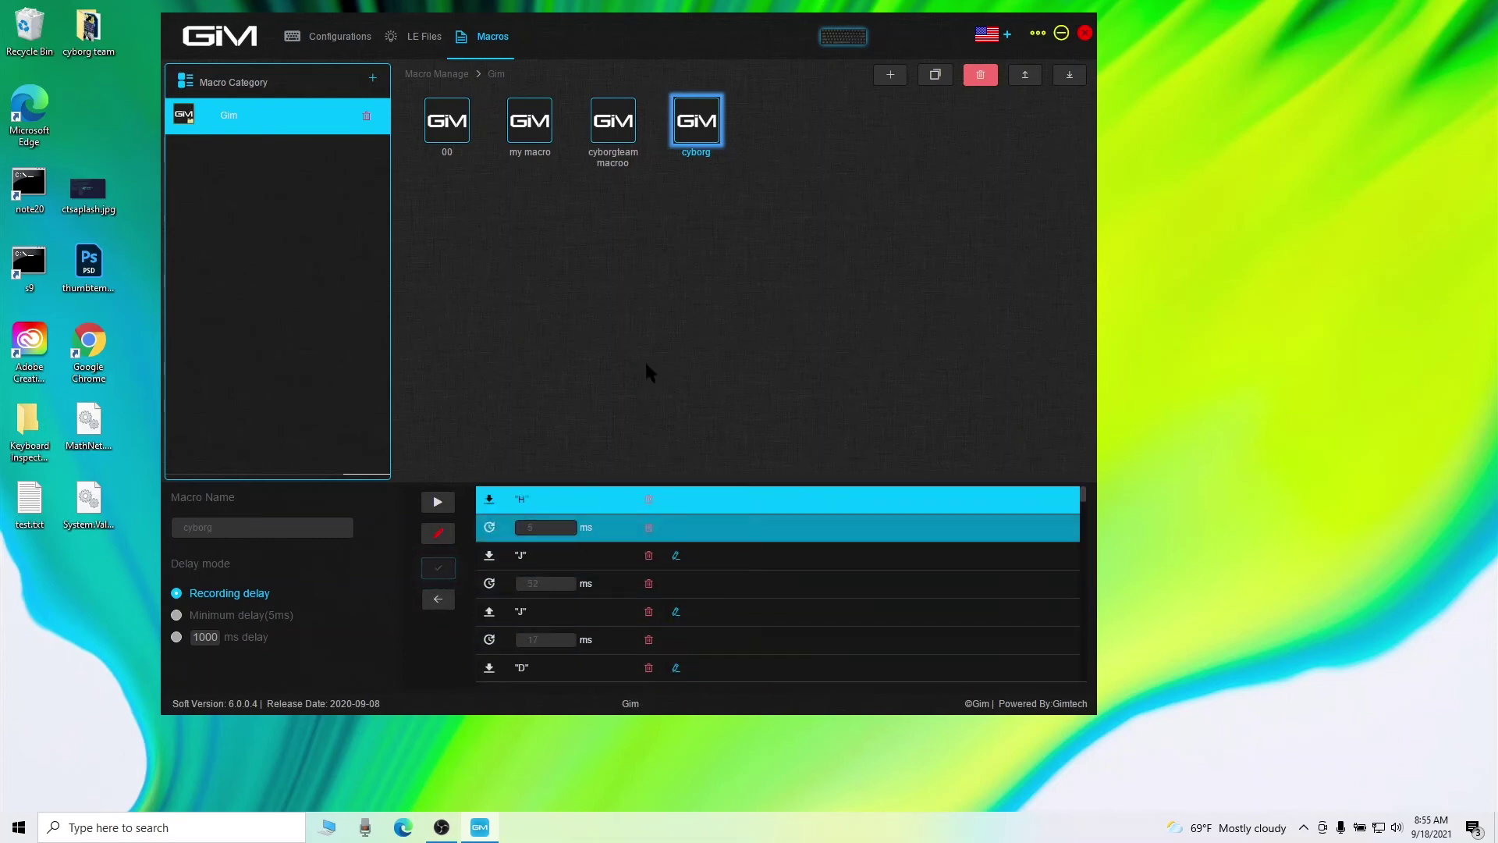
# Look over the keyboard configuration, light effect files and macro pages once more, ending on the configuration page.
pyautogui.click(316, 35)
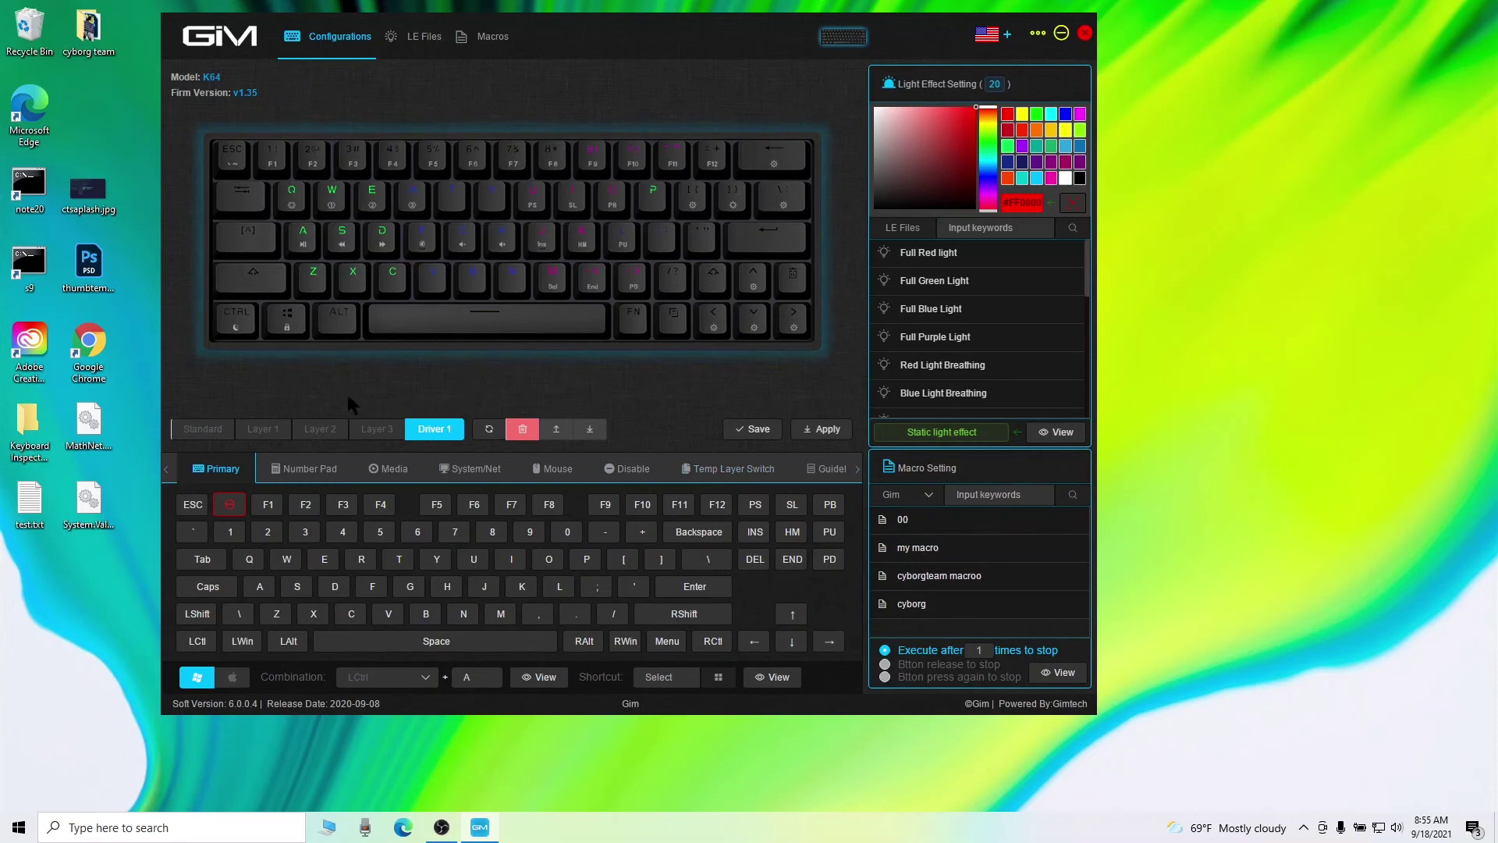
pyautogui.click(426, 43)
pyautogui.click(482, 44)
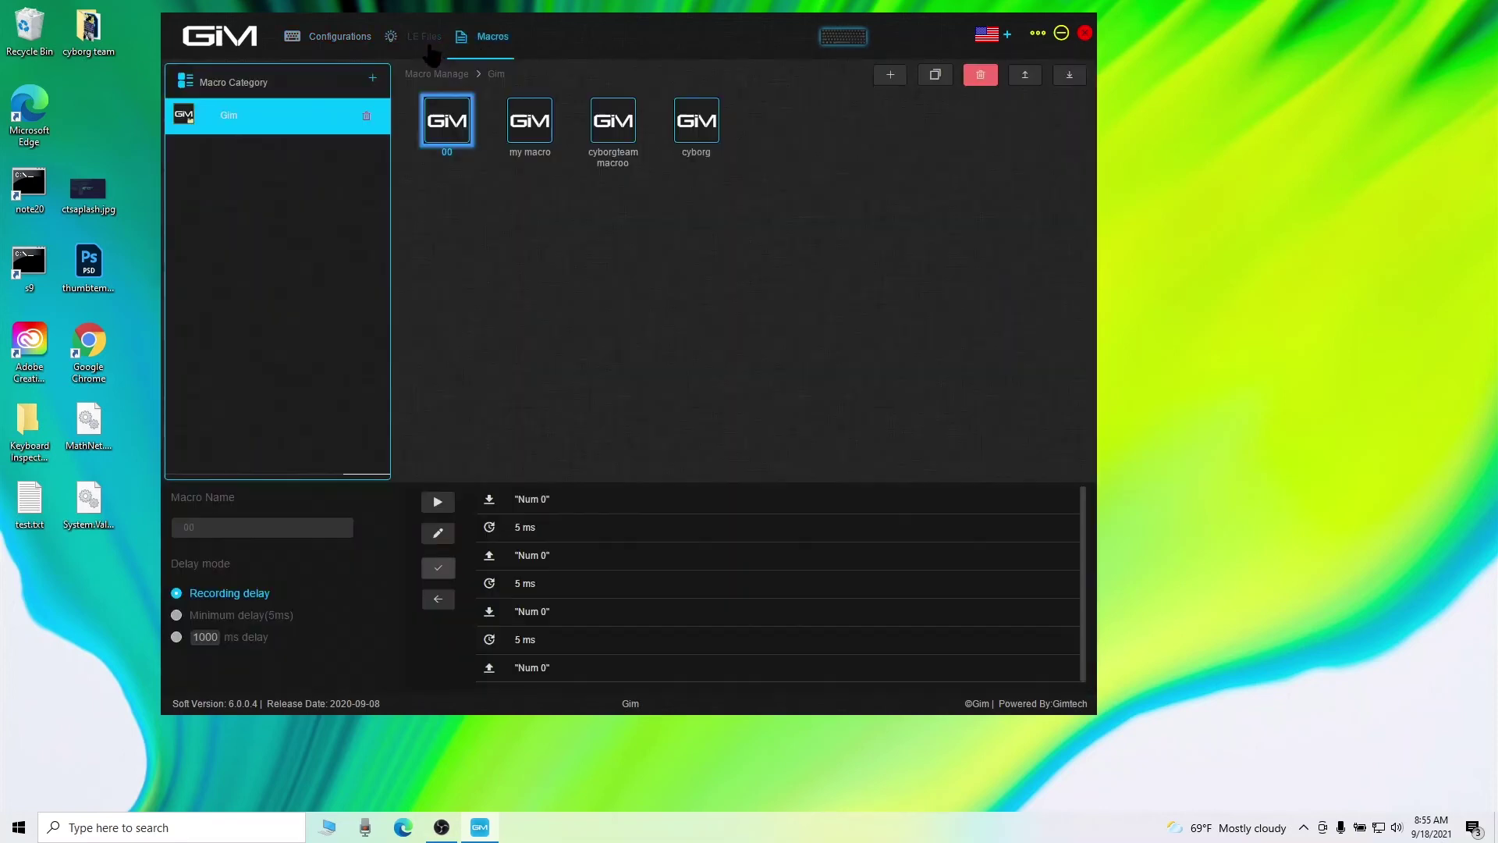
pyautogui.click(426, 44)
pyautogui.click(341, 47)
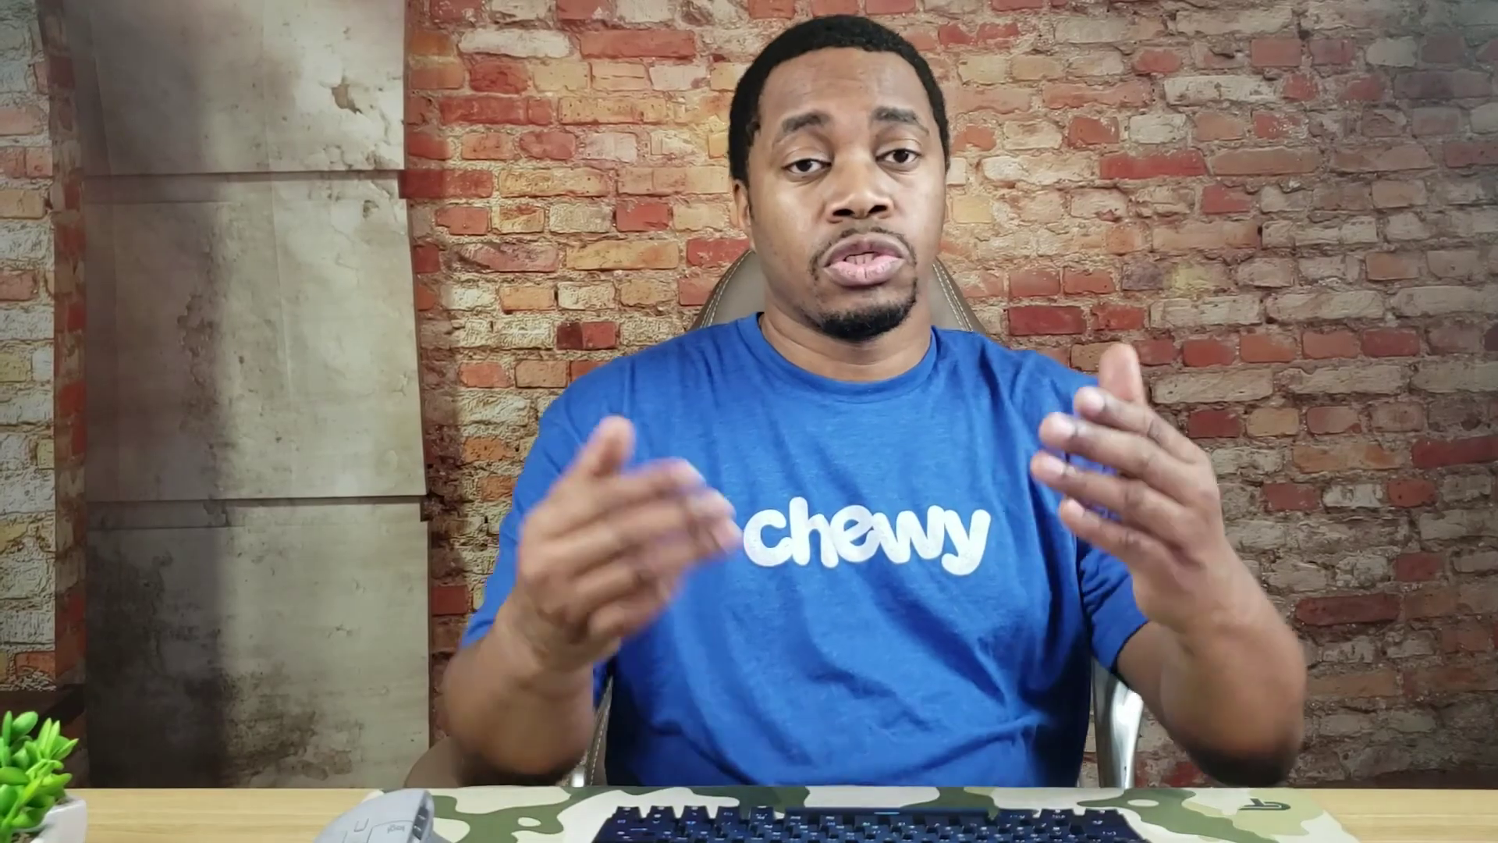